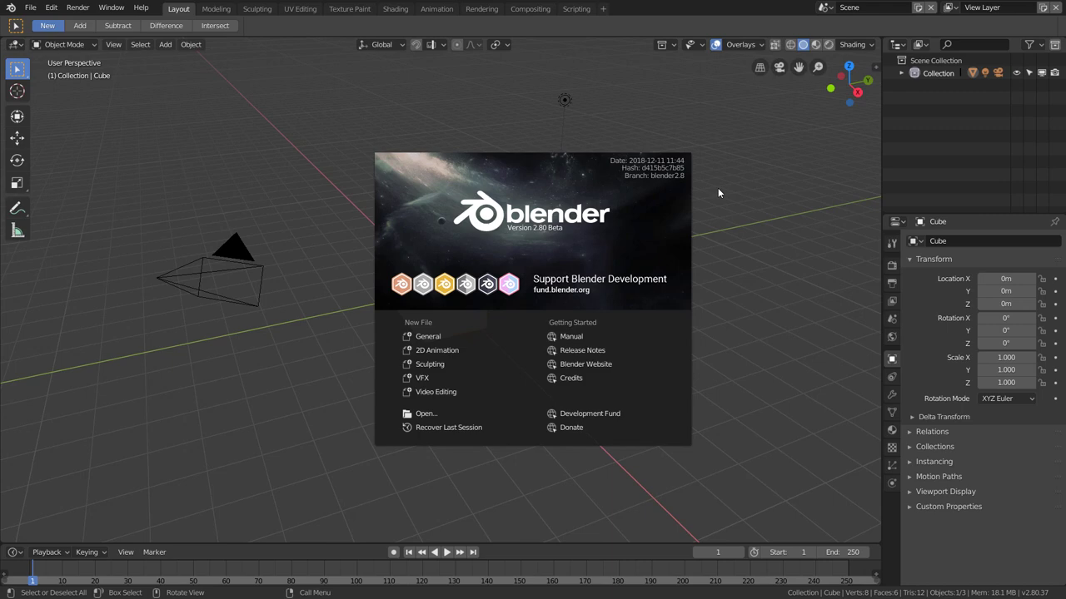
Dismiss the splash screen and store the Add > Mesh > Cube command in Quick Favorites.
{"action": "left_click", "coordinate": [719, 193]}
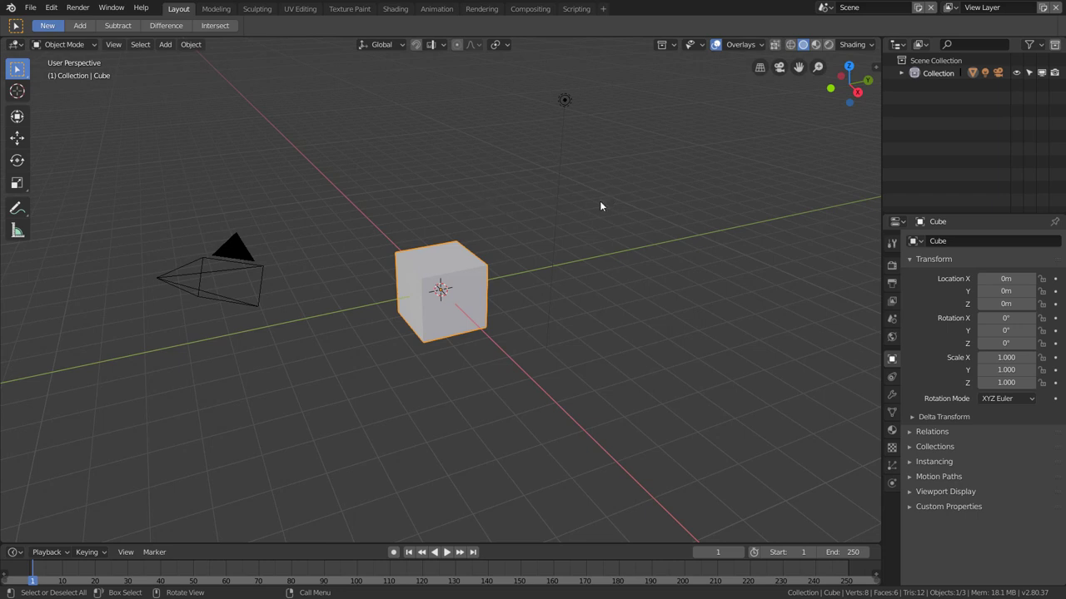
{"action": "key", "text": "q"}
{"action": "left_click", "coordinate": [170, 48]}
{"action": "mouse_move", "coordinate": [200, 59]}
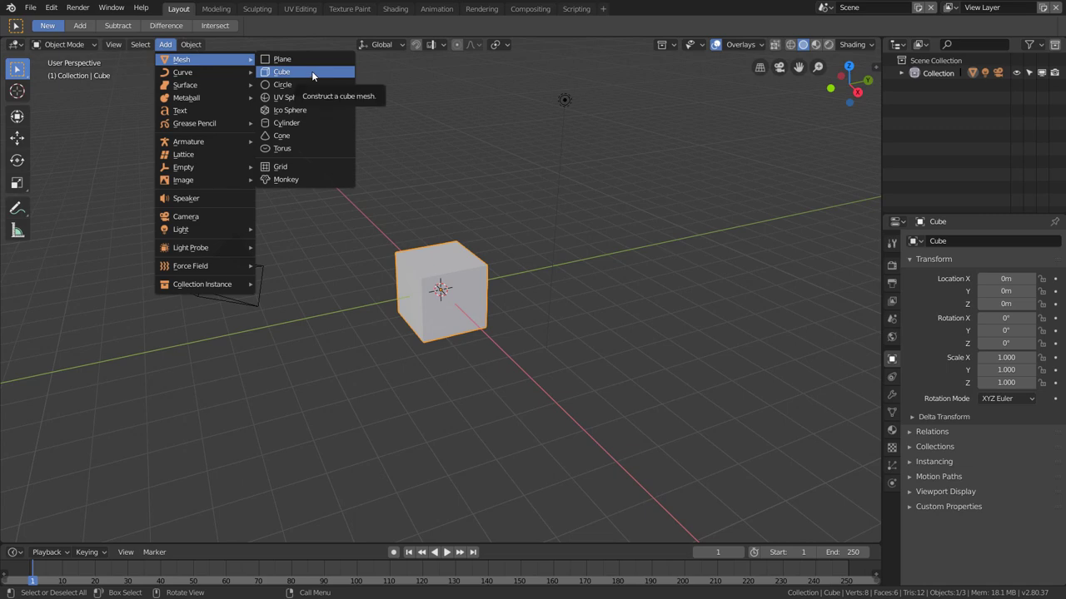
{"action": "right_click", "coordinate": [311, 71]}
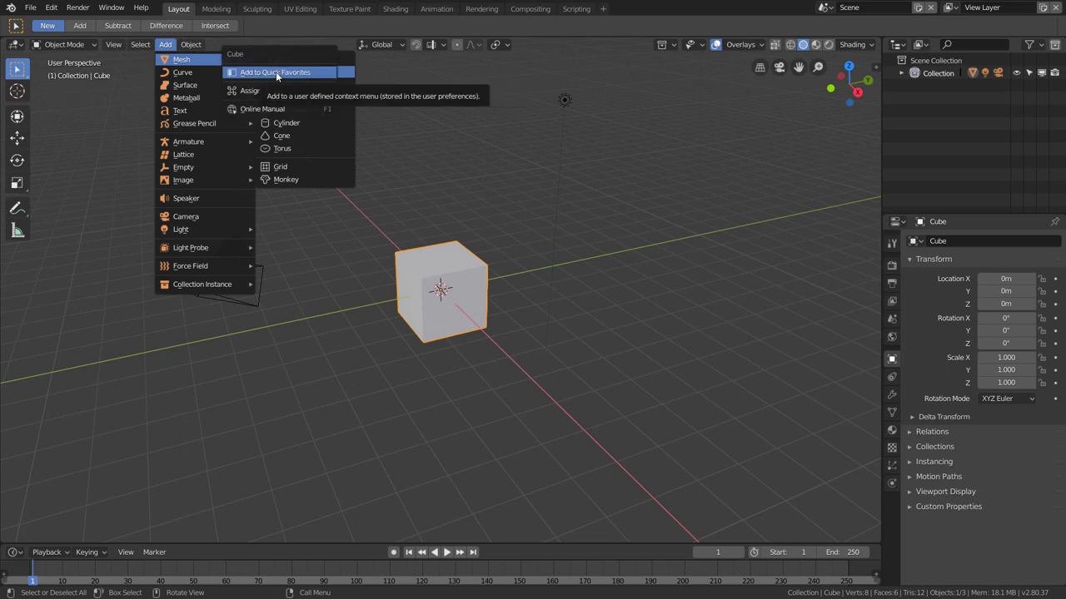
{"action": "key", "text": "Escape"}
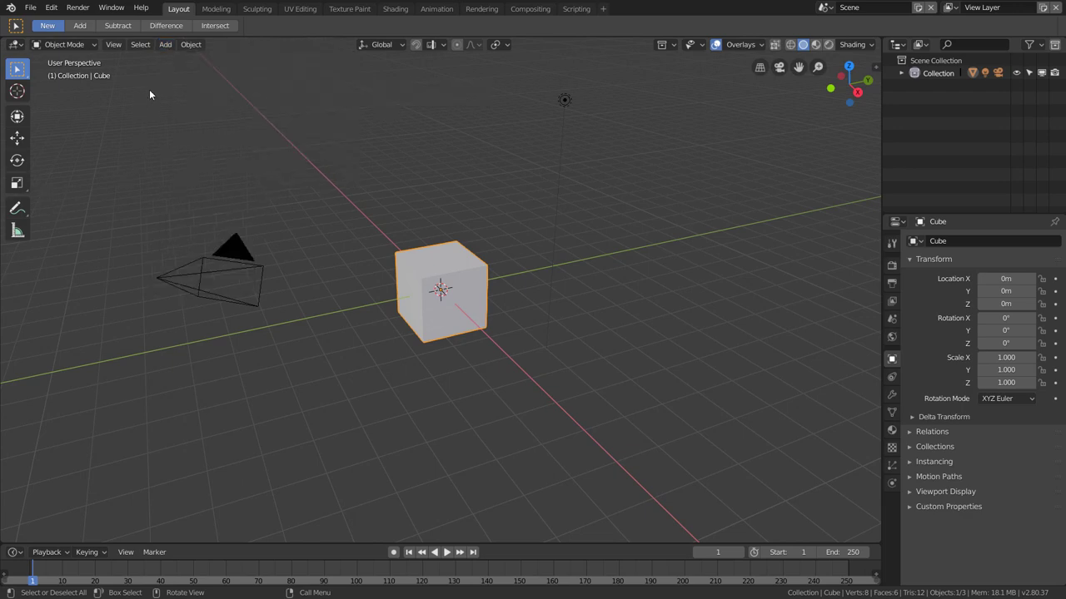
{"action": "left_click", "coordinate": [144, 47]}
Add the Select header menu and the Object > Join command to Quick Favorites, then check the menu.
{"action": "left_click", "coordinate": [141, 46]}
{"action": "right_click", "coordinate": [140, 45]}
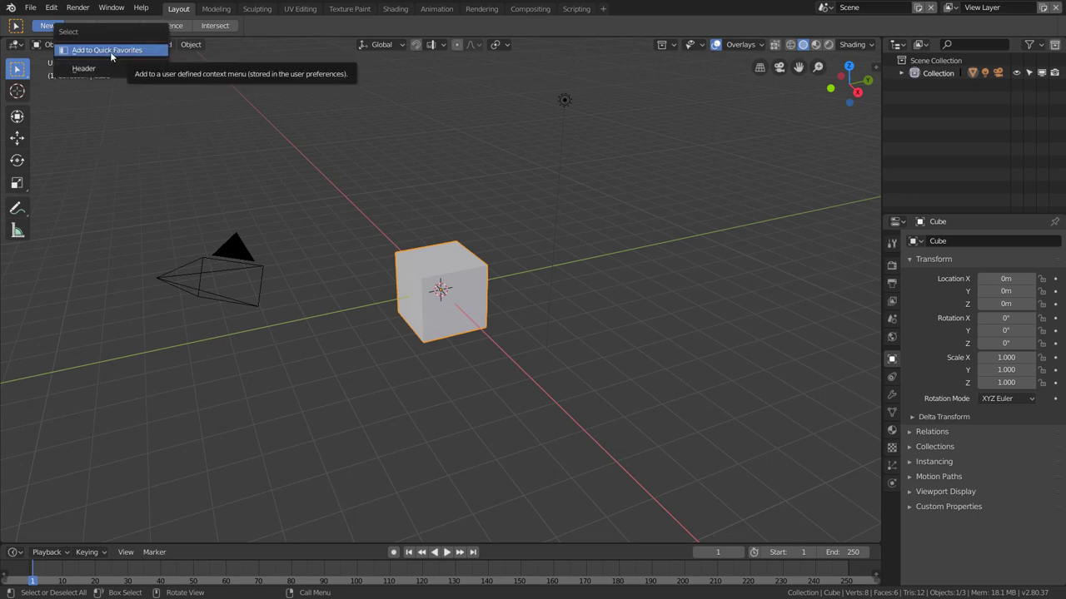
{"action": "left_click", "coordinate": [149, 50]}
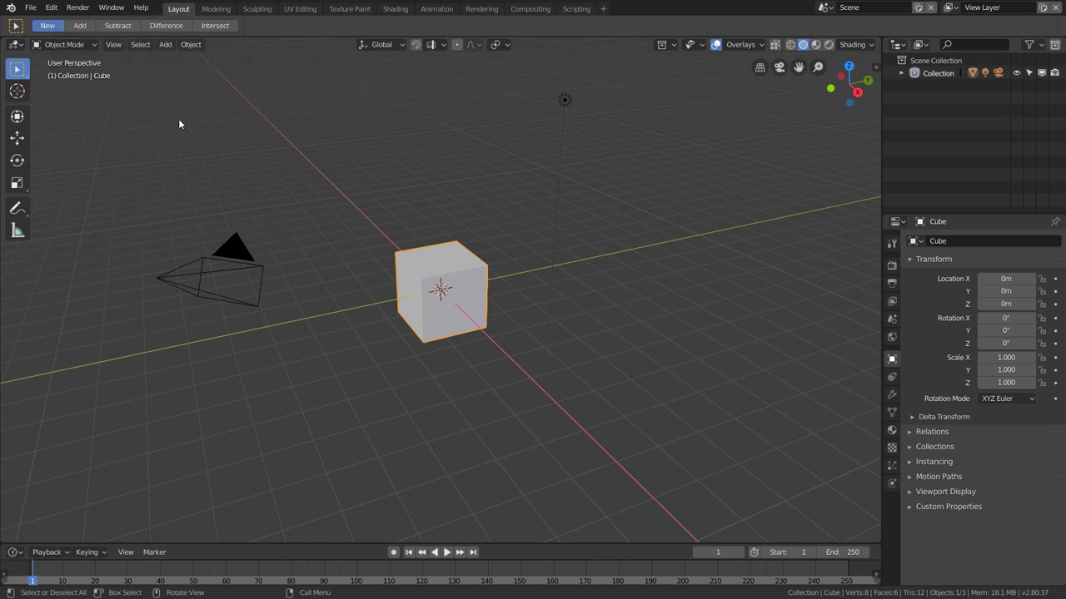
{"action": "left_click", "coordinate": [191, 45]}
{"action": "key", "text": "q"}
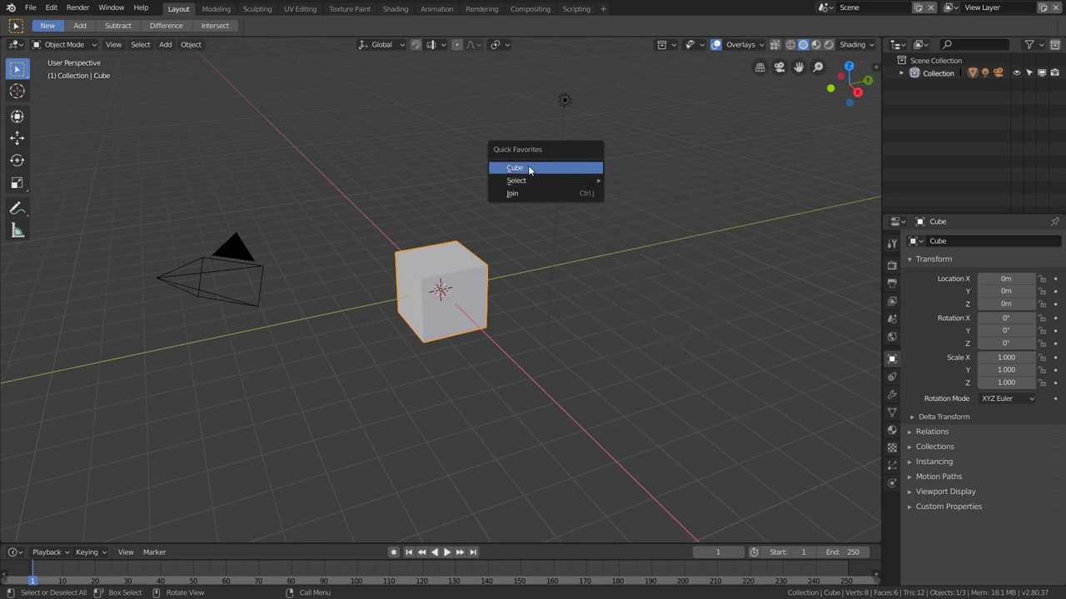
Add two cubes from Quick Favorites, moving one up-right and the other to the right.
{"action": "left_click", "coordinate": [529, 170]}
{"action": "key", "text": "g"}
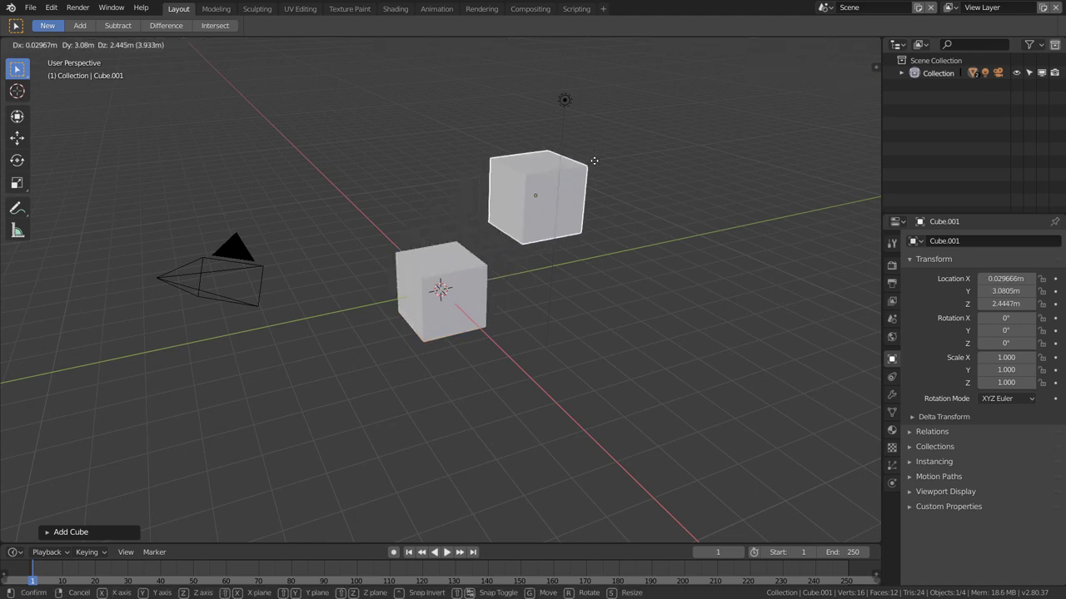
{"action": "left_click", "coordinate": [639, 128]}
{"action": "key", "text": "q"}
{"action": "left_click", "coordinate": [622, 124]}
{"action": "key", "text": "g"}
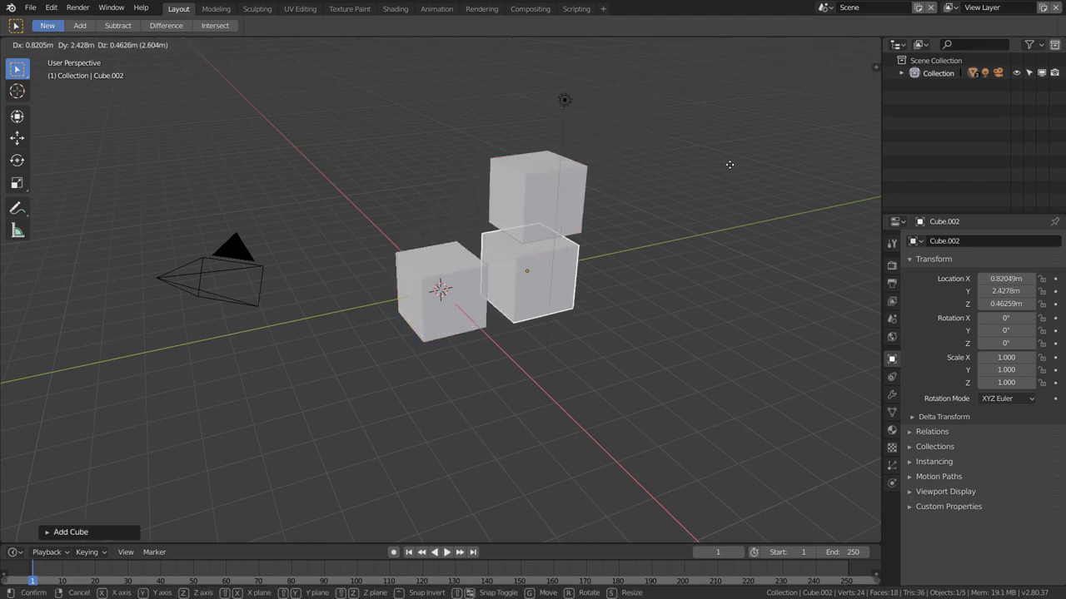
{"action": "left_click", "coordinate": [796, 176]}
Select all mesh objects by type and join the three cubes via Quick Favorites.
{"action": "key", "text": "q"}
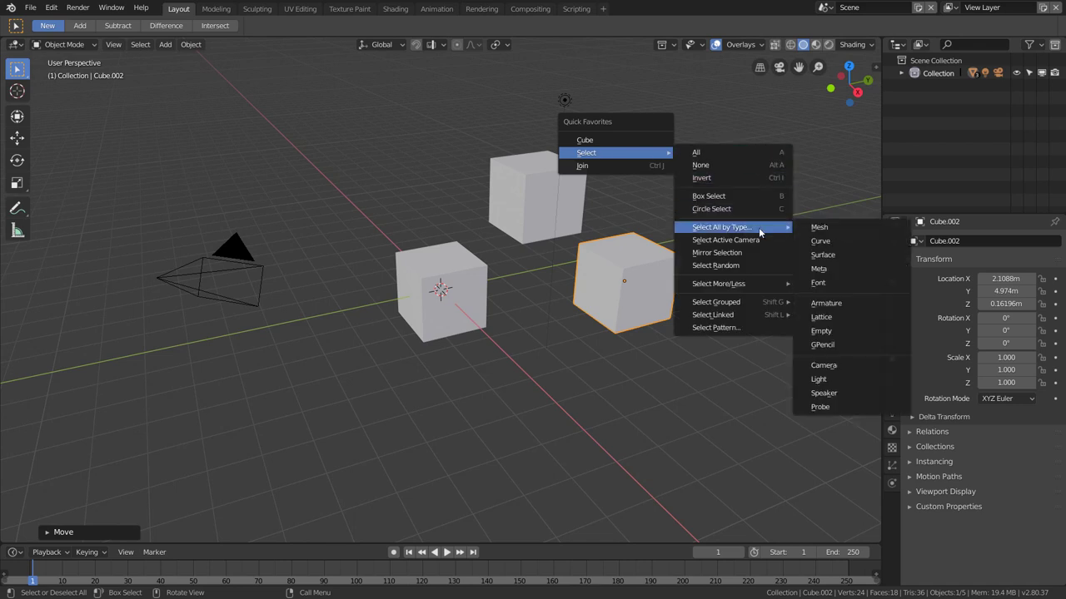
{"action": "left_click", "coordinate": [860, 230]}
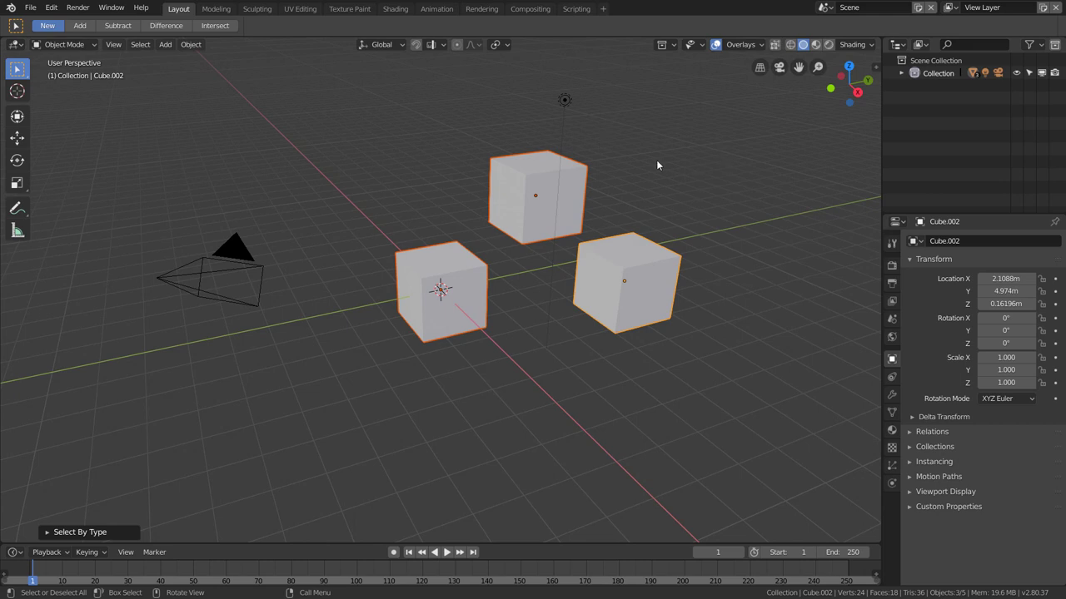
{"action": "key", "text": "q"}
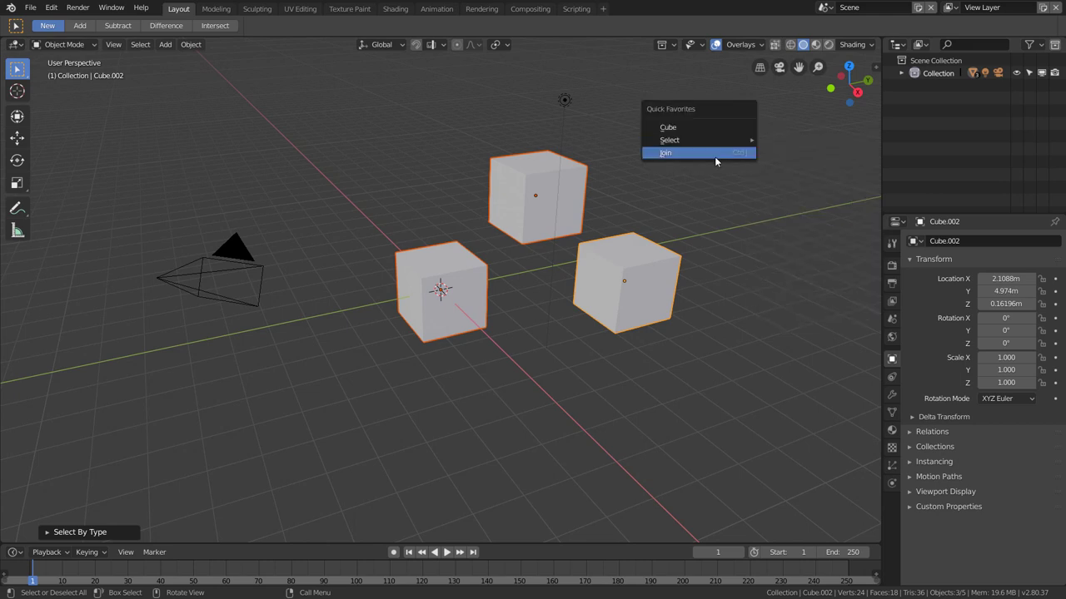
{"action": "left_click", "coordinate": [714, 153]}
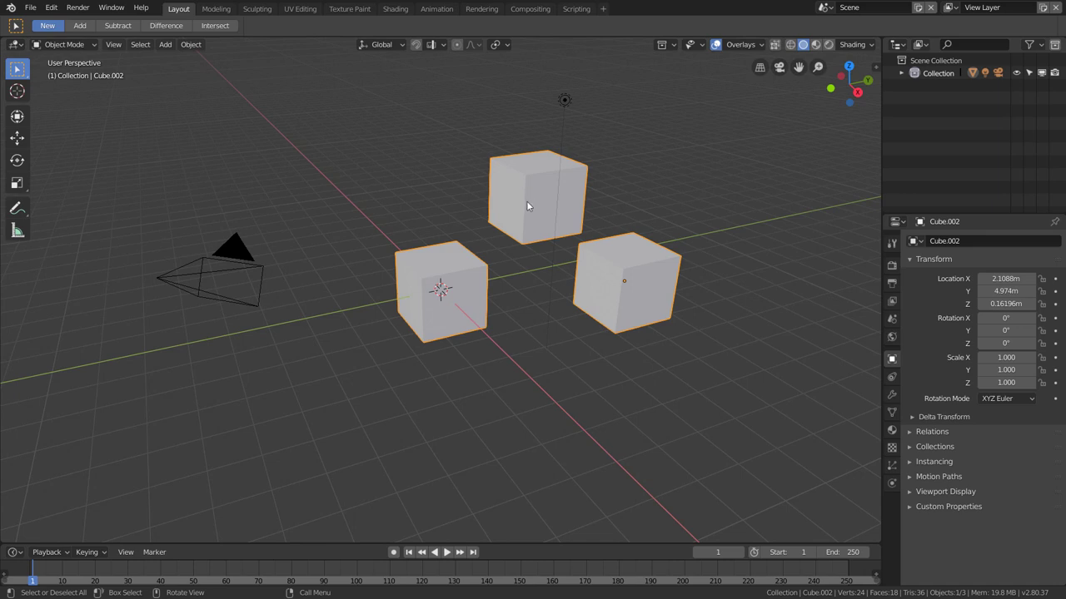
Join the selected cubes into one object and enter Edit Mode.
{"action": "key", "text": "q"}
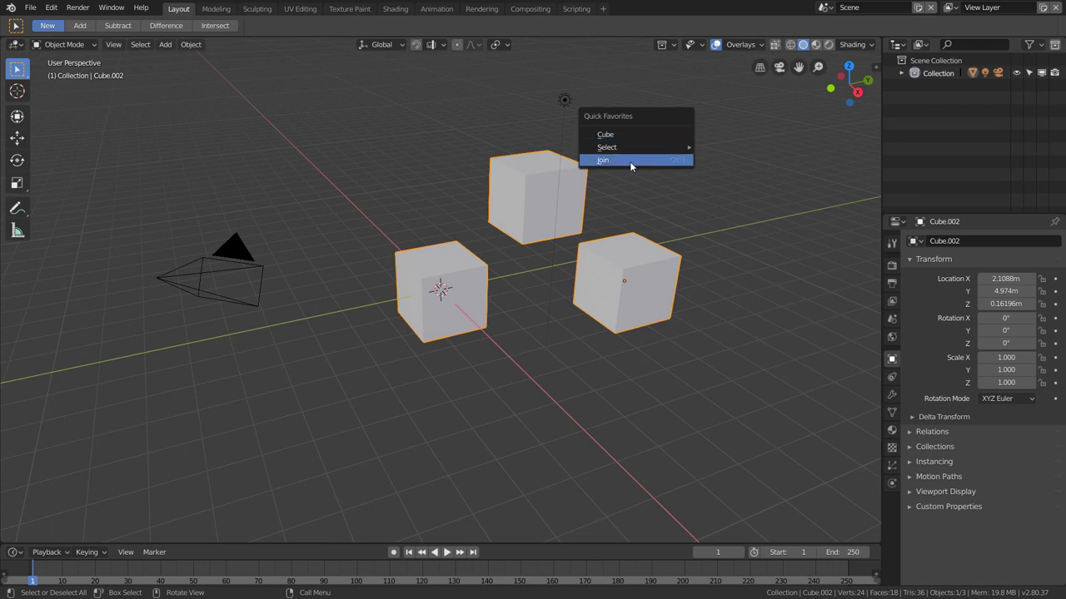
{"action": "left_click", "coordinate": [630, 160]}
{"action": "key", "text": "Tab"}
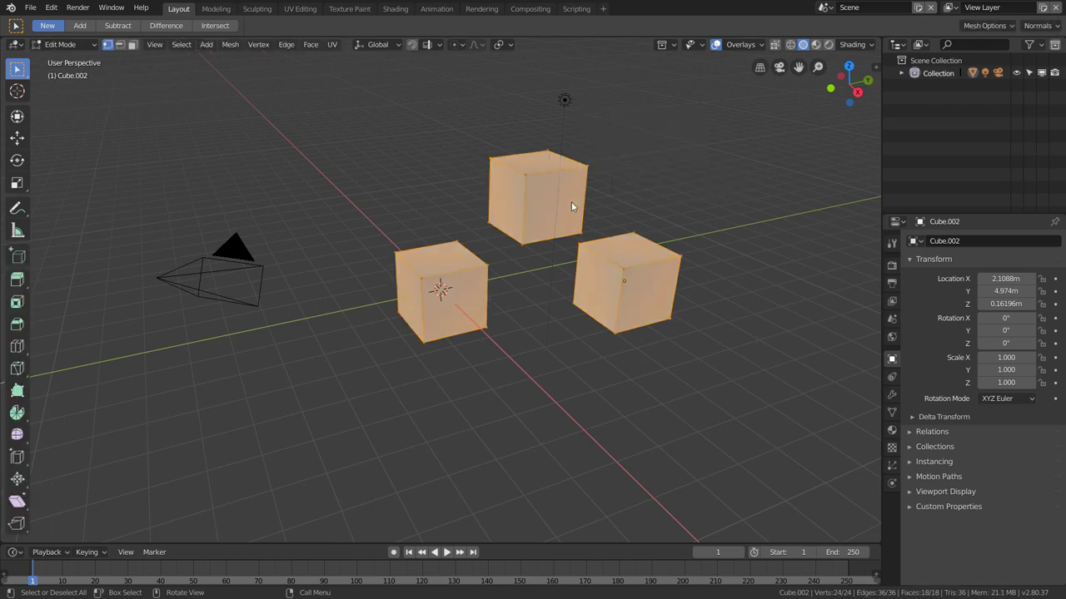
{"action": "key", "text": "q"}
In Face select mode, pick the back cube's top face and add Face > Extrude Faces to Quick Favorites.
{"action": "left_click", "coordinate": [132, 44]}
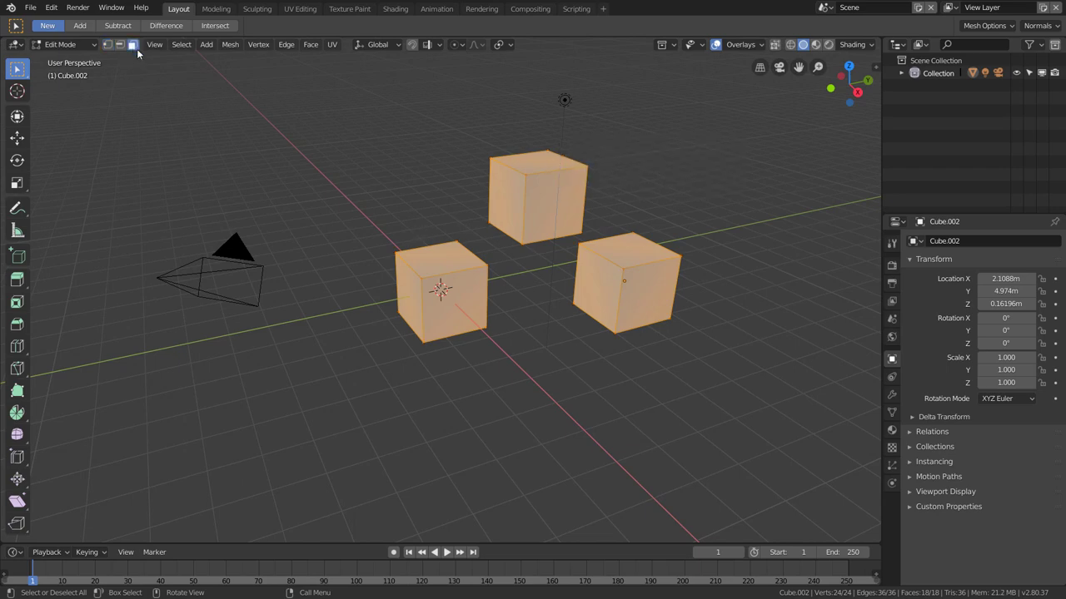
{"action": "left_click", "coordinate": [545, 171]}
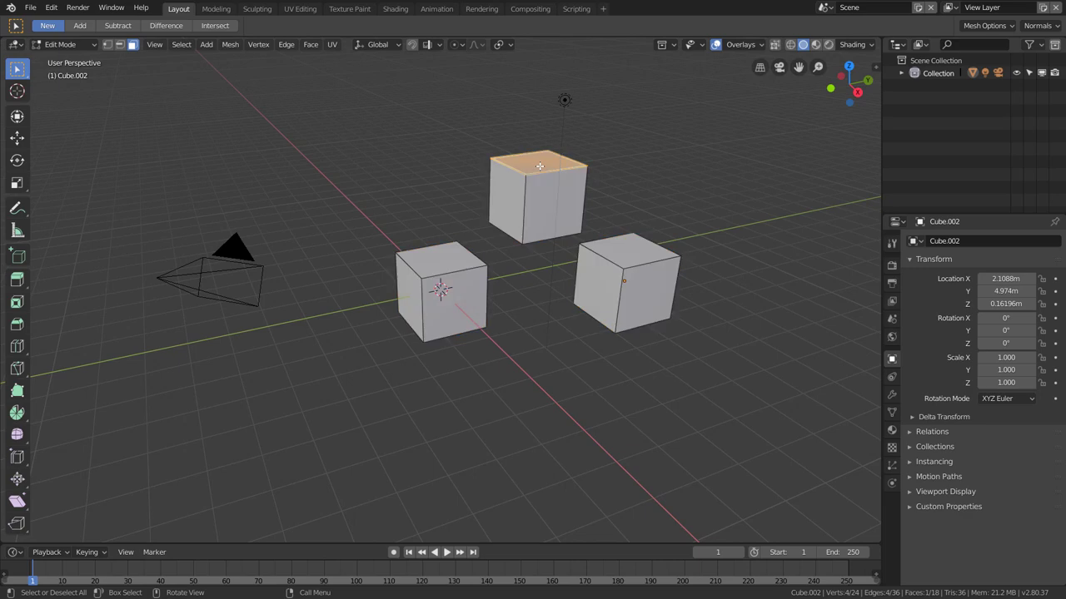
{"action": "left_click", "coordinate": [309, 44]}
{"action": "right_click", "coordinate": [366, 58]}
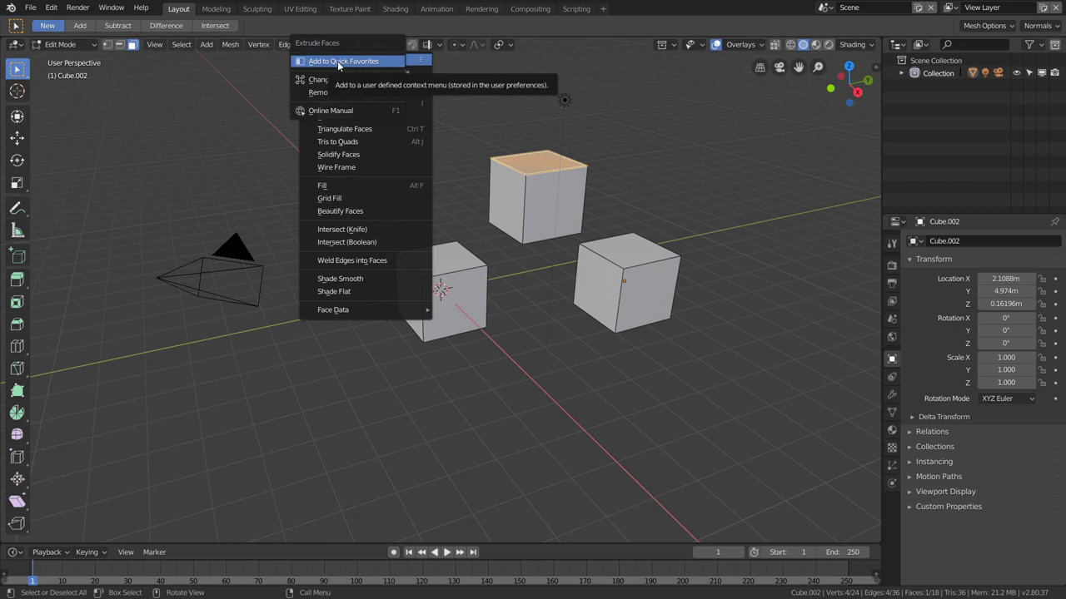
{"action": "key", "text": "Escape"}
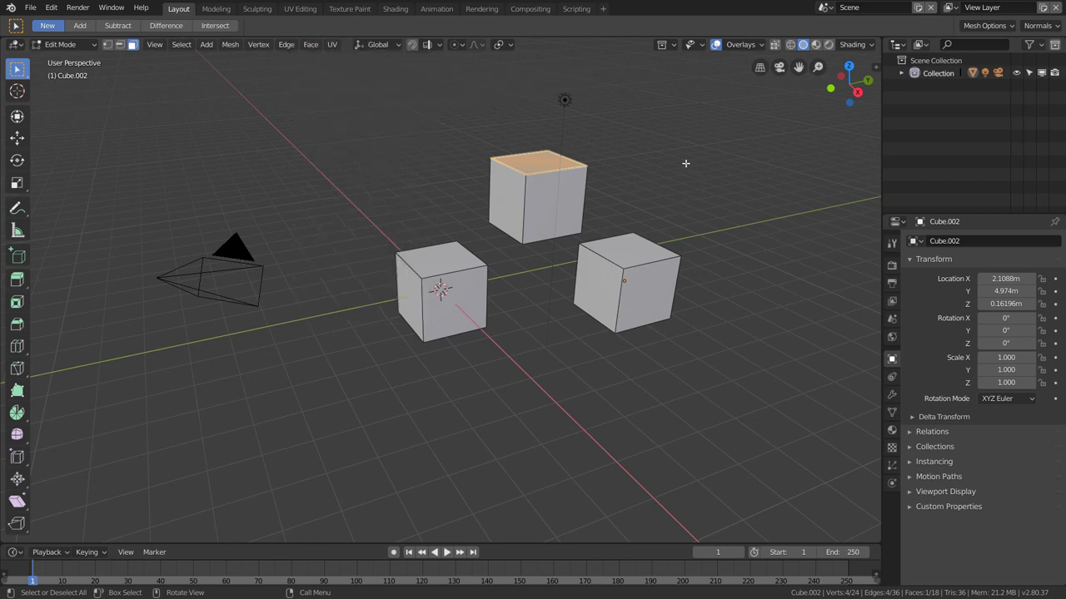
Extrude the back cube's top face upward with Extrude Faces from Quick Favorites.
{"action": "key", "text": "q"}
{"action": "left_click", "coordinate": [654, 169]}
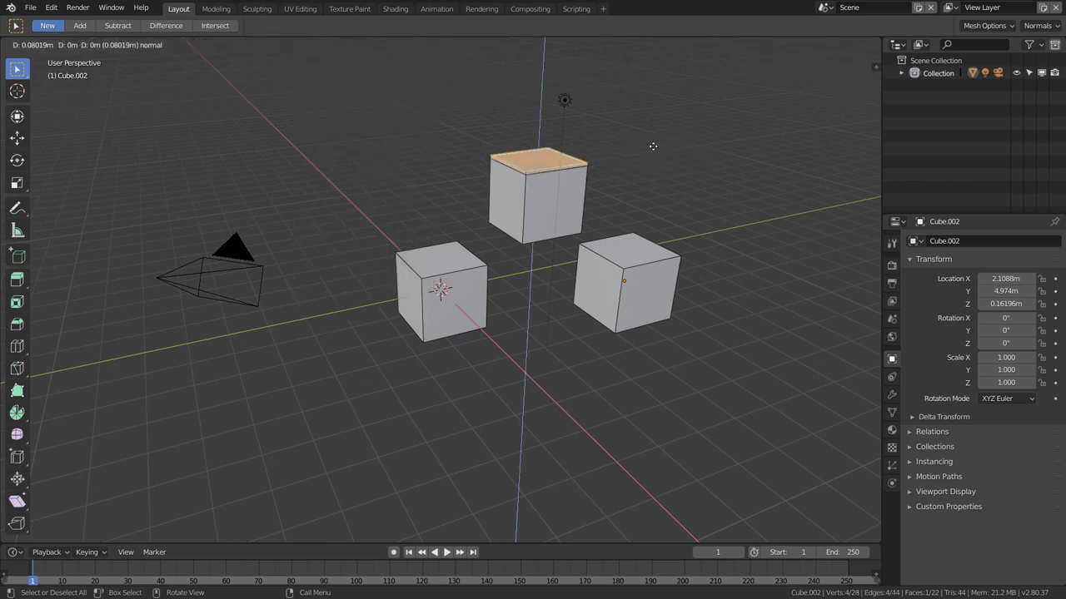
{"action": "left_click", "coordinate": [642, 154]}
{"action": "right_click", "coordinate": [566, 156]}
{"action": "key", "text": "Escape"}
Extrude the left cube's top face upward to make it taller.
{"action": "left_click", "coordinate": [447, 273]}
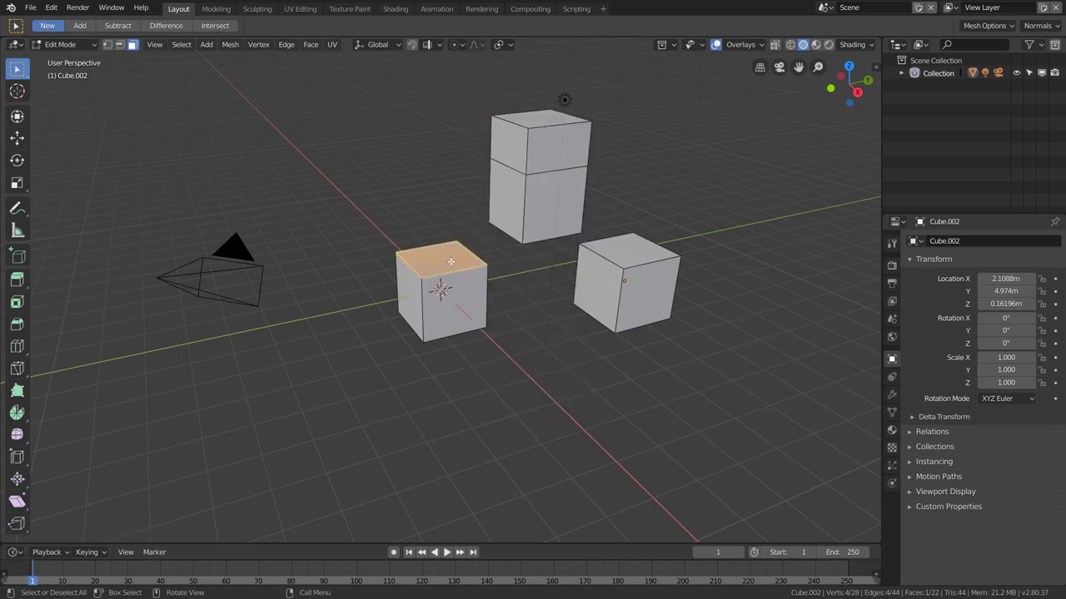
{"action": "key", "text": "q"}
{"action": "left_click", "coordinate": [579, 263]}
{"action": "left_click", "coordinate": [564, 218]}
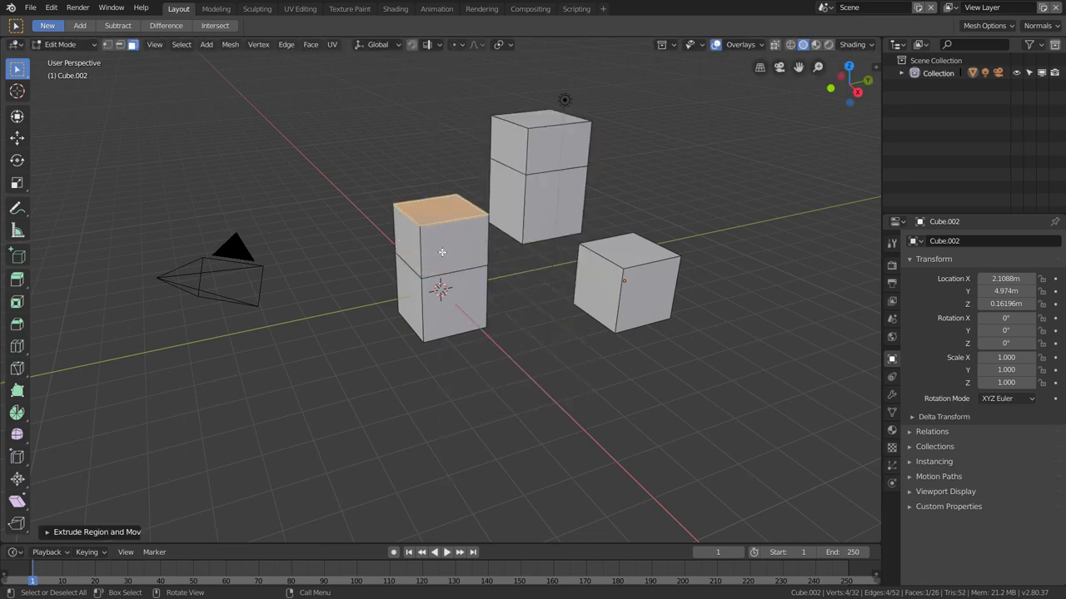
Extrude the left cube's side face out into a block reaching toward the right cube.
{"action": "key", "text": "q"}
{"action": "left_click", "coordinate": [617, 217]}
{"action": "left_click", "coordinate": [654, 245]}
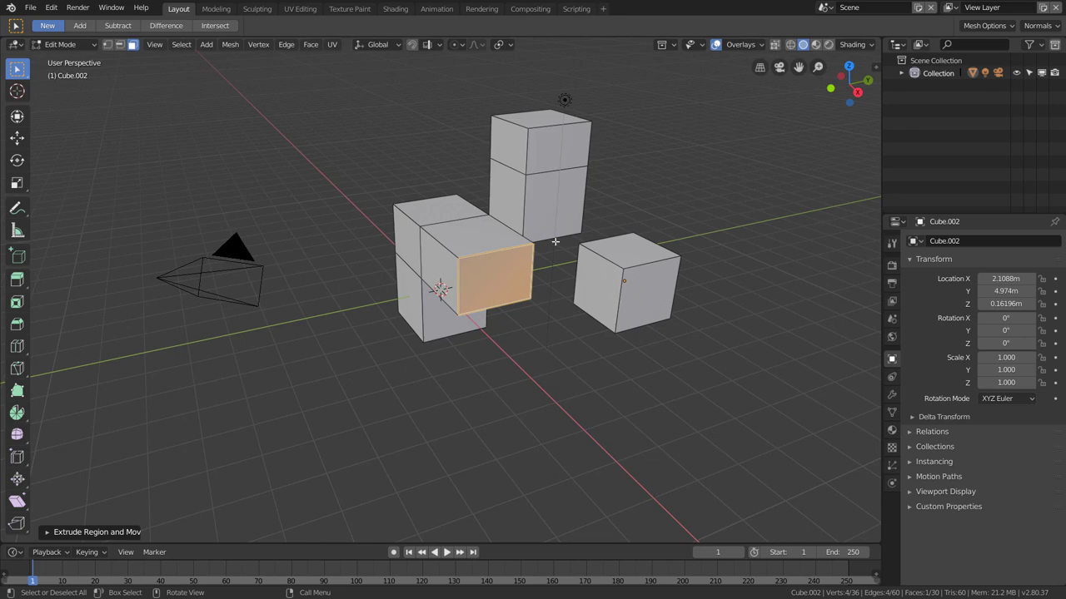
{"action": "key", "text": "e"}
{"action": "left_click", "coordinate": [634, 183]}
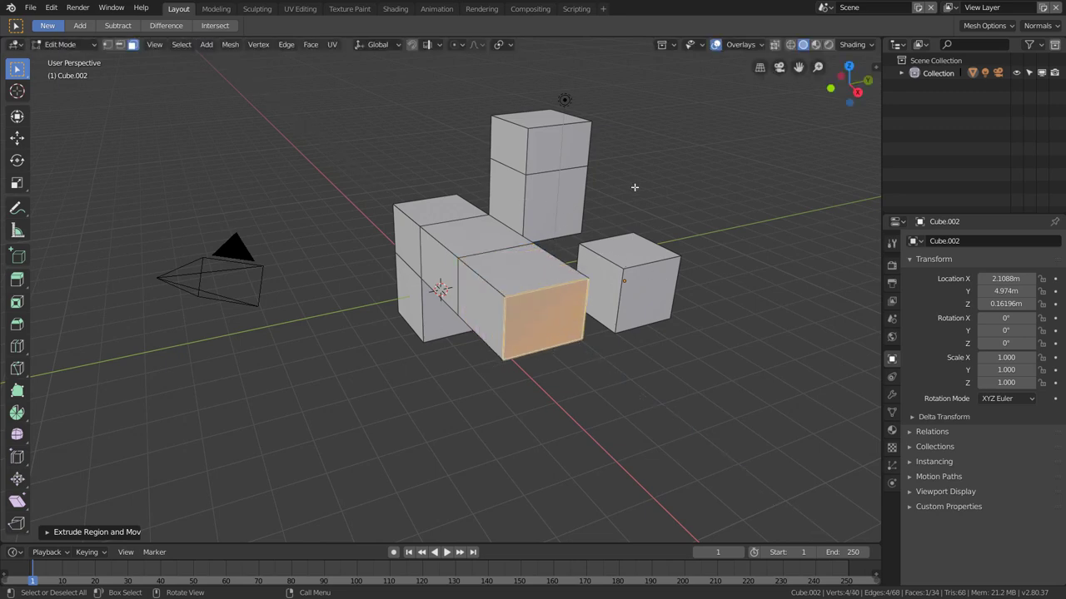
Select the back column's upper front face and start extruding it from Quick Favorites.
{"action": "left_click", "coordinate": [573, 158]}
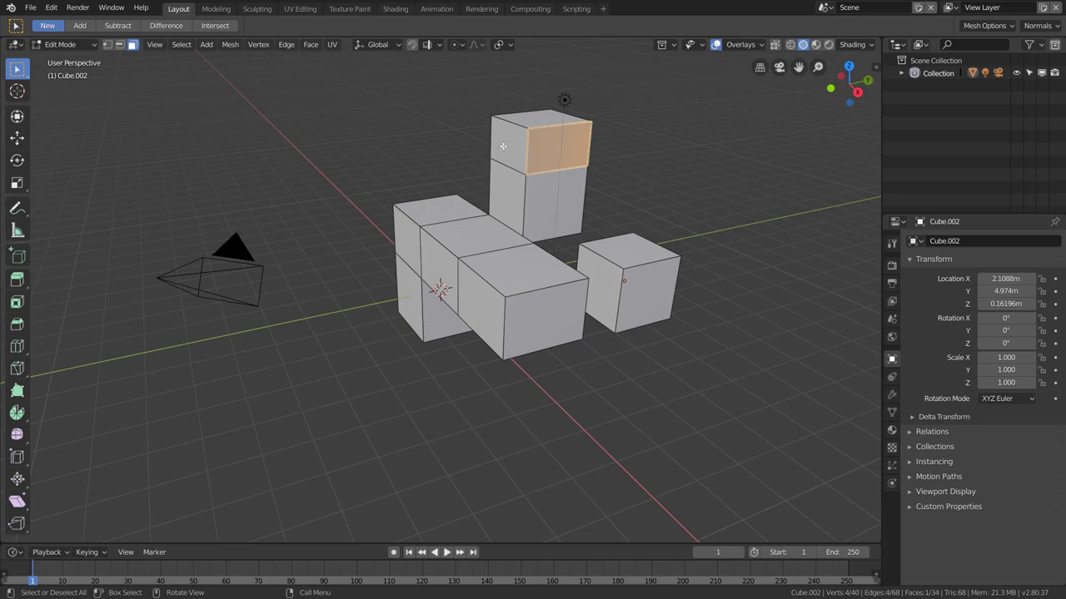
{"action": "left_click", "coordinate": [309, 46]}
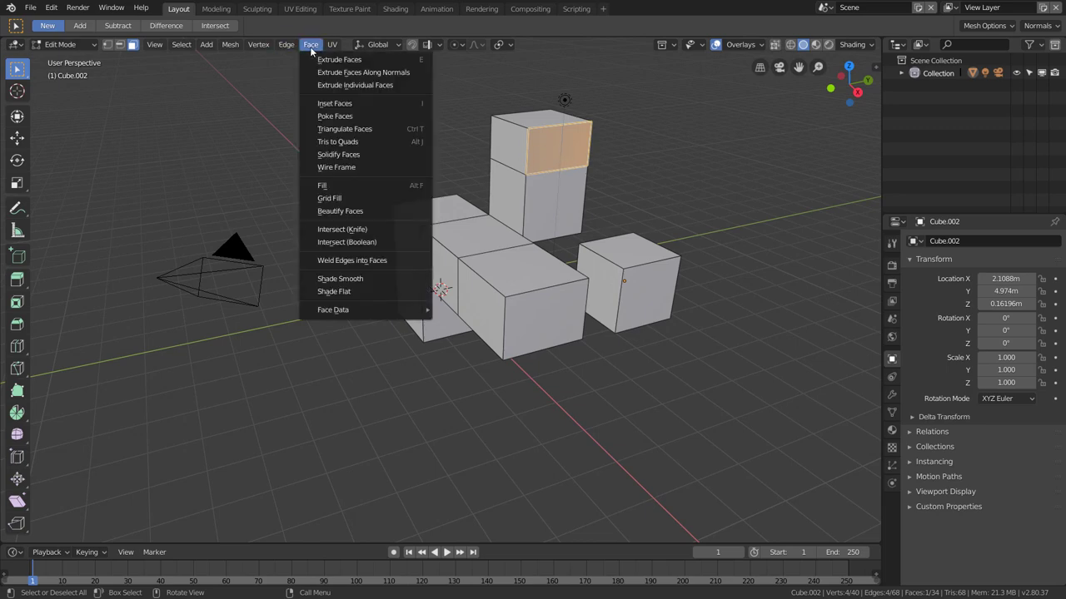
{"action": "left_click", "coordinate": [379, 278]}
{"action": "right_click", "coordinate": [573, 152]}
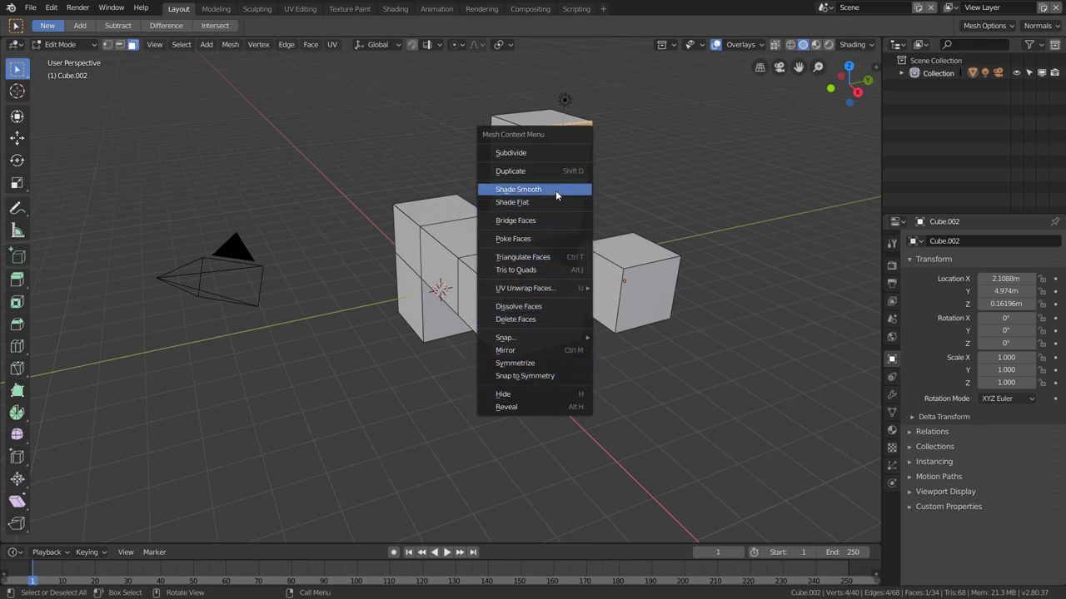
{"action": "key", "text": "Escape"}
{"action": "key", "text": "q"}
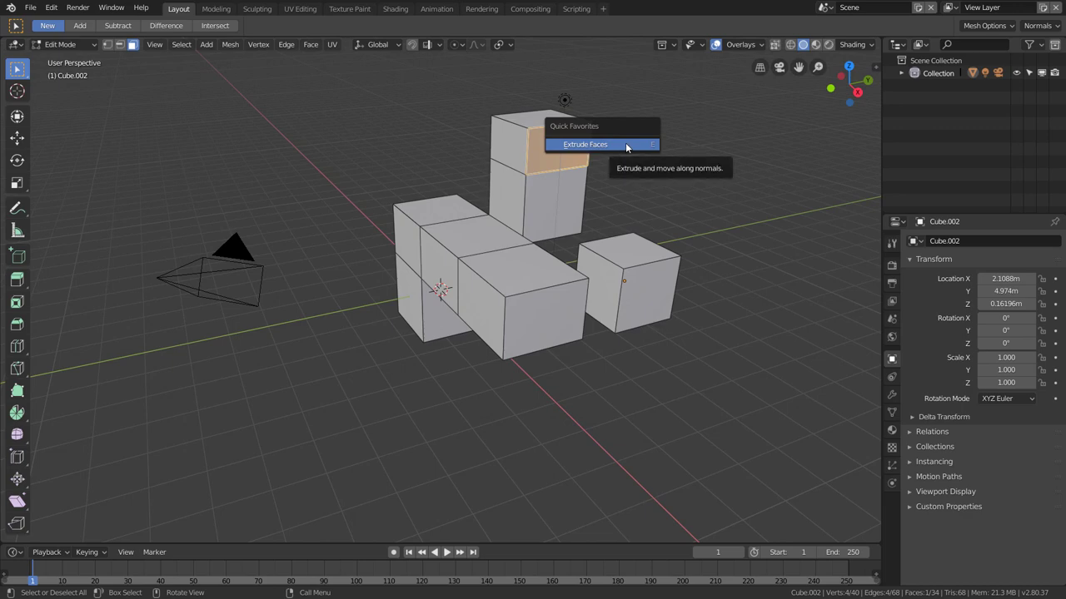
{"action": "left_click", "coordinate": [625, 144]}
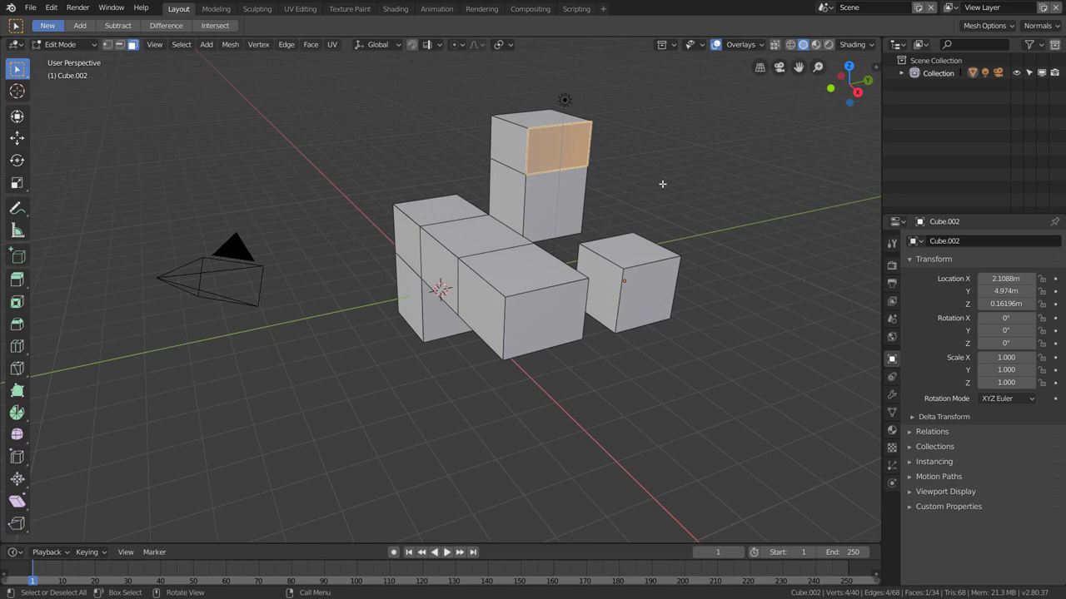
Select the lower front face, then the upper left face, then the upper front face.
{"action": "left_click", "coordinate": [756, 46]}
{"action": "left_click", "coordinate": [545, 194]}
{"action": "left_click", "coordinate": [524, 159]}
{"action": "left_click", "coordinate": [559, 145]}
Add the Draw Face Center overlay to Quick Favorites and enable it to show face-centre dots.
{"action": "left_click", "coordinate": [744, 44]}
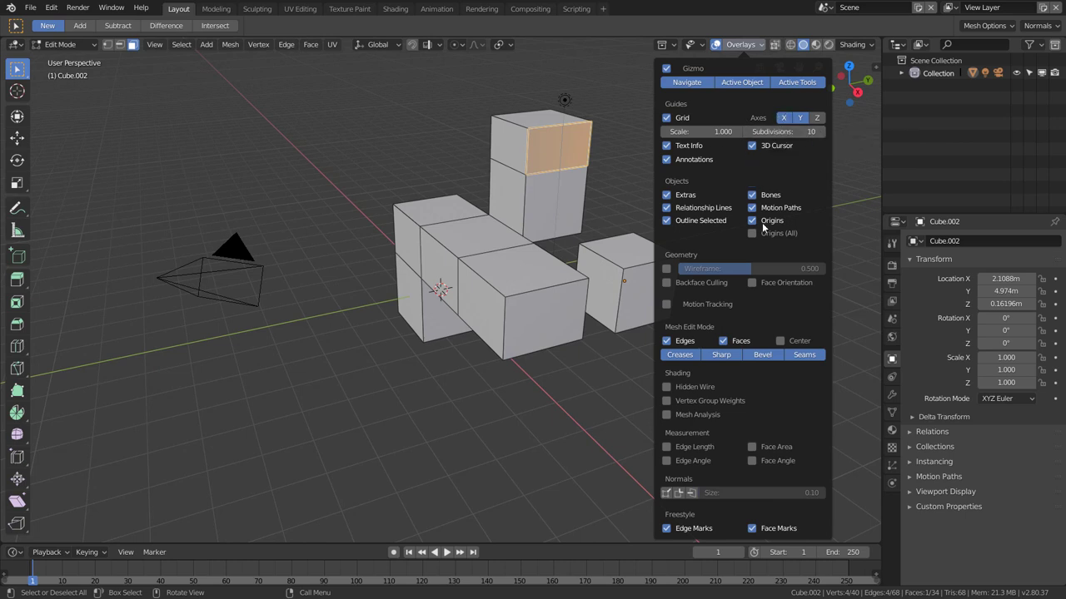
{"action": "right_click", "coordinate": [781, 342]}
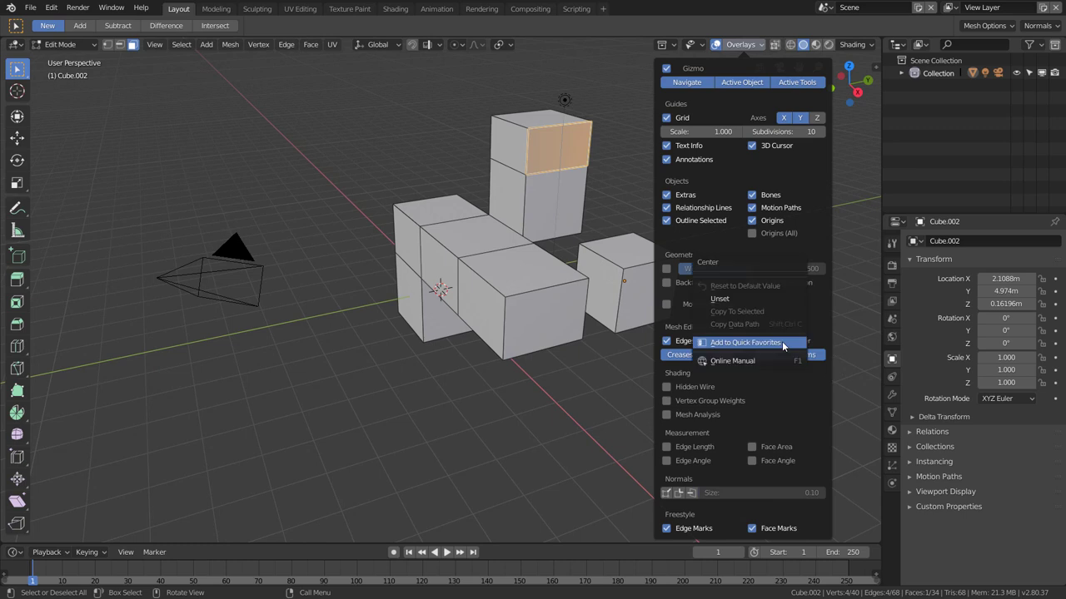
{"action": "left_click", "coordinate": [754, 342]}
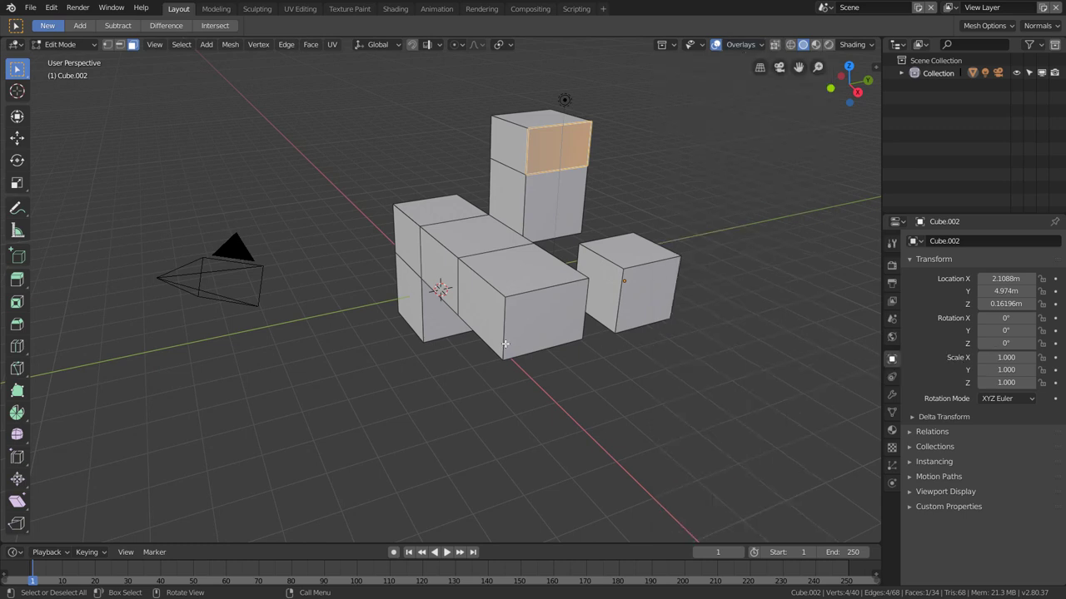
{"action": "key", "text": "q"}
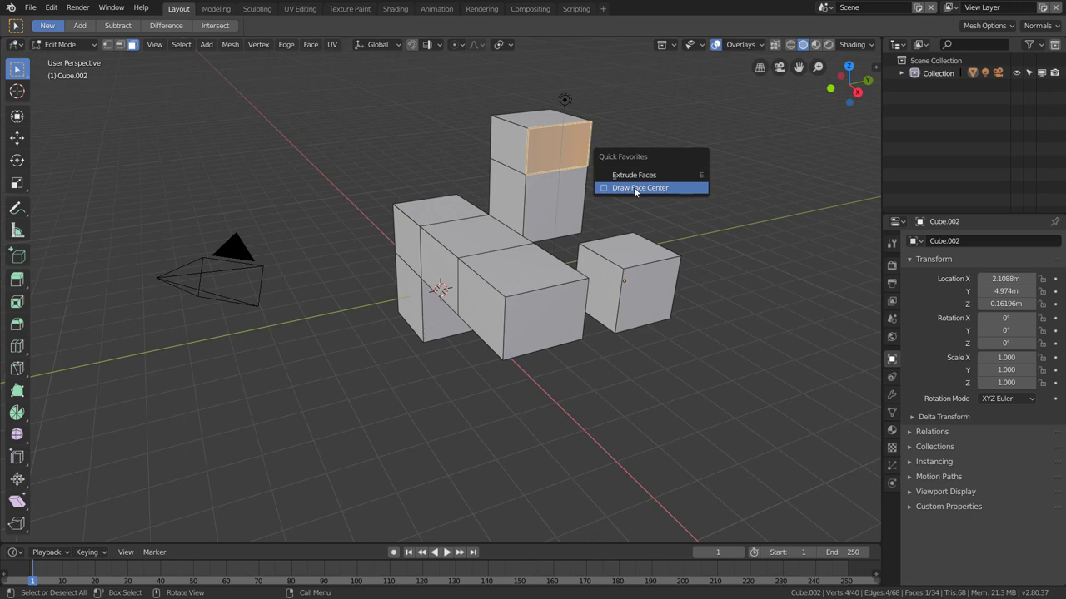
{"action": "left_click", "coordinate": [628, 189]}
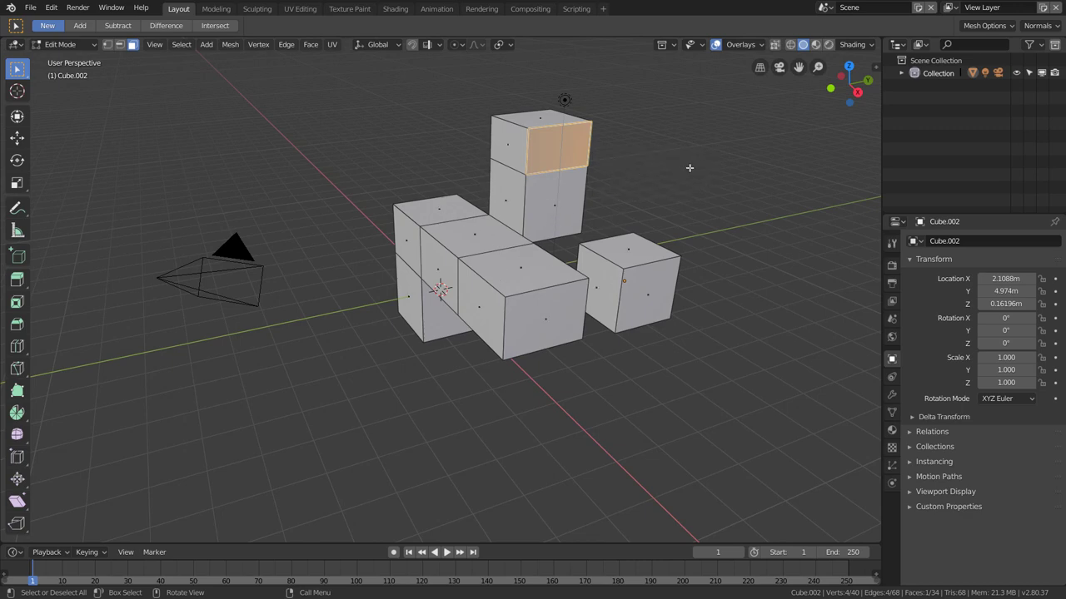
Turn off face-centre dots, make the timeline taller, and stop playback at frame 80.
{"action": "key", "text": "q"}
{"action": "left_click", "coordinate": [658, 167]}
{"action": "left_click_drag", "start_coordinate": [378, 545], "coordinate": [377, 514]}
{"action": "key", "text": "space"}
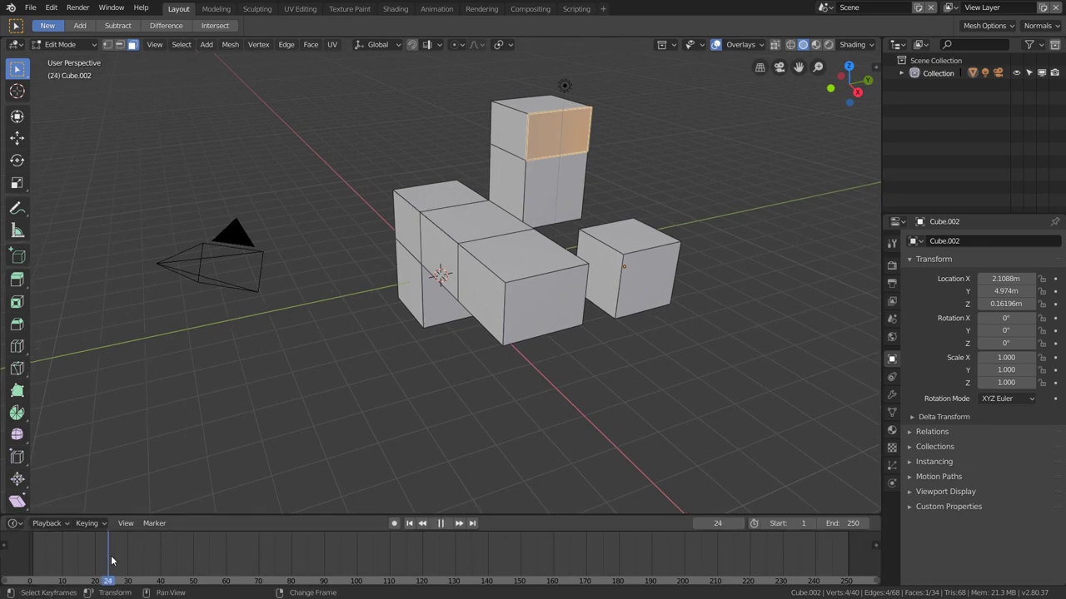
{"action": "left_click_drag", "start_coordinate": [285, 555], "coordinate": [292, 556]}
{"action": "key", "text": "space"}
Add Add Marker to timeline Quick Favorites, then add marker F_80 and move it to frame 86.
{"action": "key", "text": "q"}
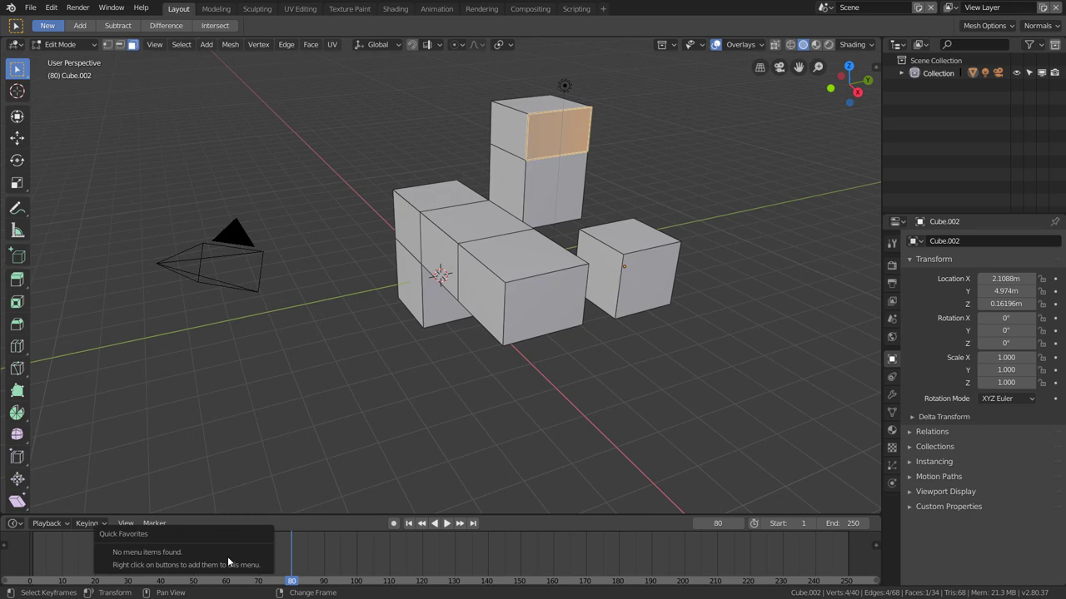
{"action": "key", "text": "q"}
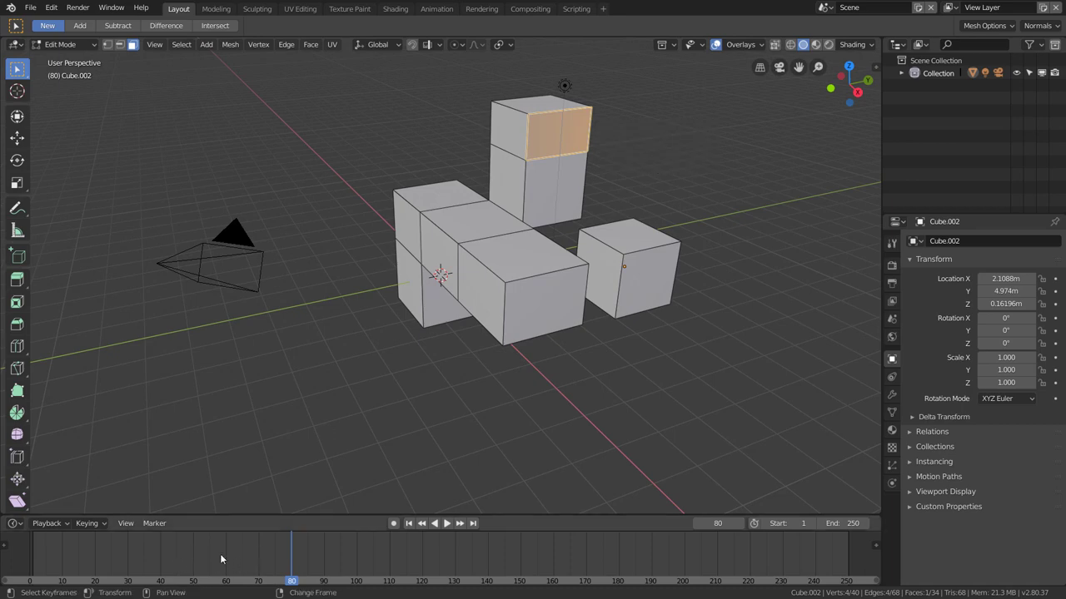
{"action": "left_click", "coordinate": [158, 523]}
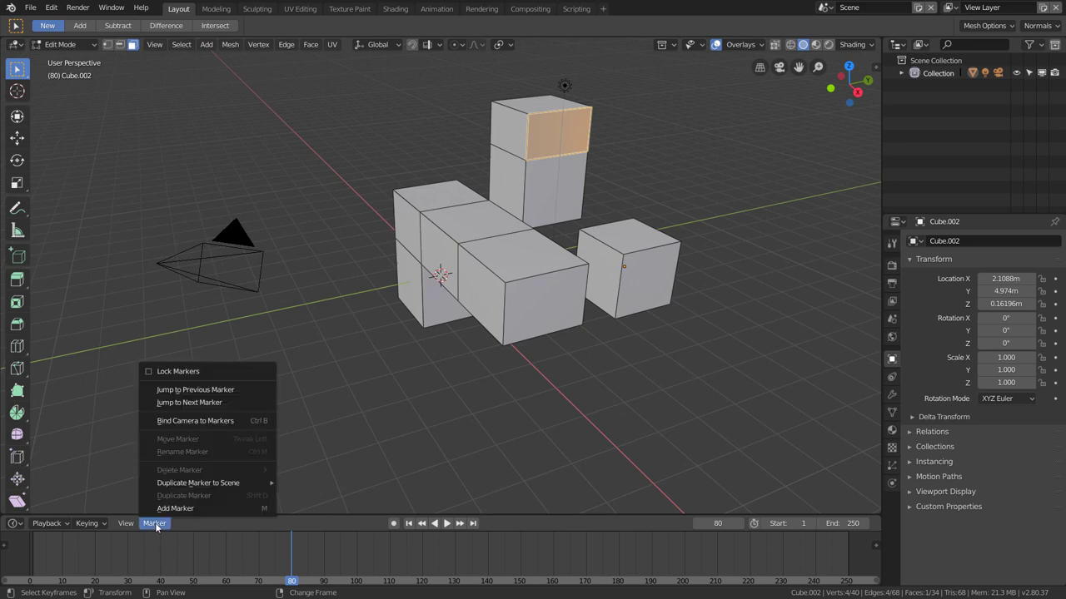
{"action": "right_click", "coordinate": [222, 509]}
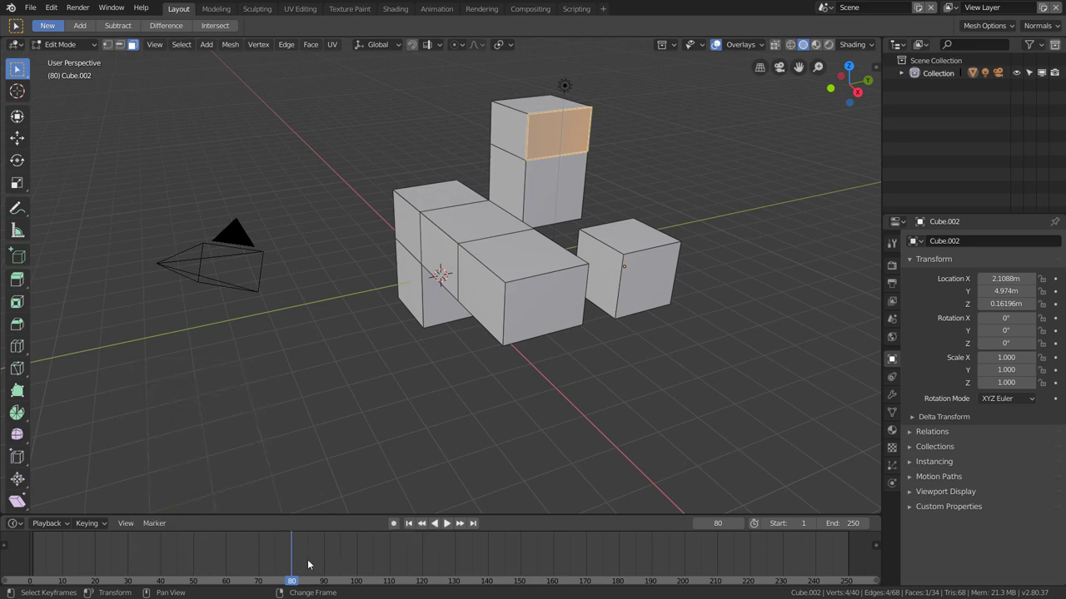
{"action": "key", "text": "q"}
{"action": "left_click", "coordinate": [310, 560]}
{"action": "key", "text": "g"}
{"action": "left_click", "coordinate": [403, 569]}
Add Rename Marker to Quick Favorites and set the current frame to 86.
{"action": "left_click", "coordinate": [164, 526]}
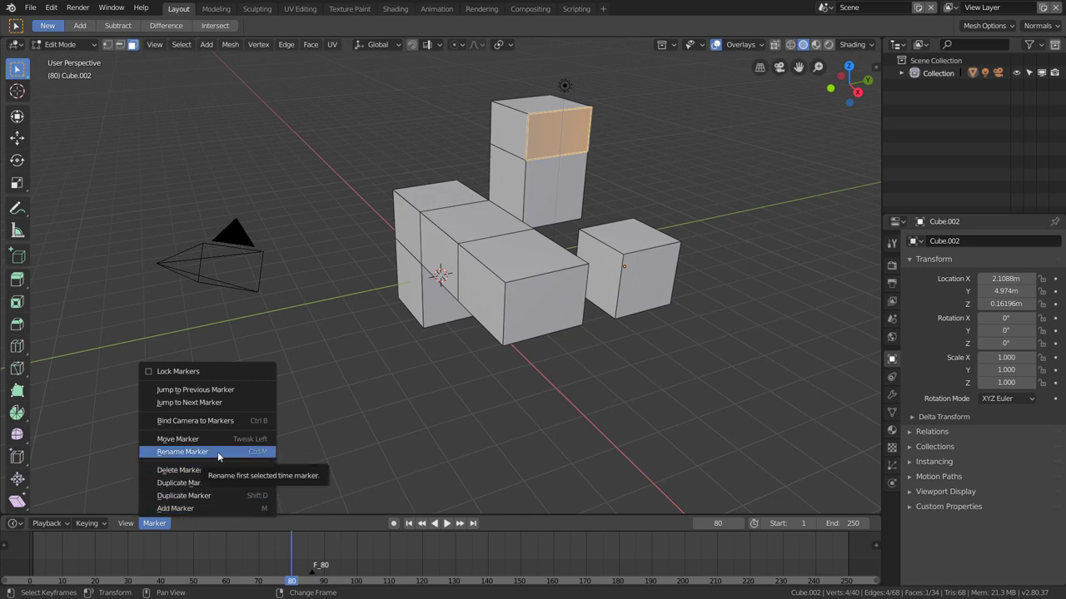
{"action": "left_click", "coordinate": [217, 451]}
{"action": "left_click", "coordinate": [178, 503]}
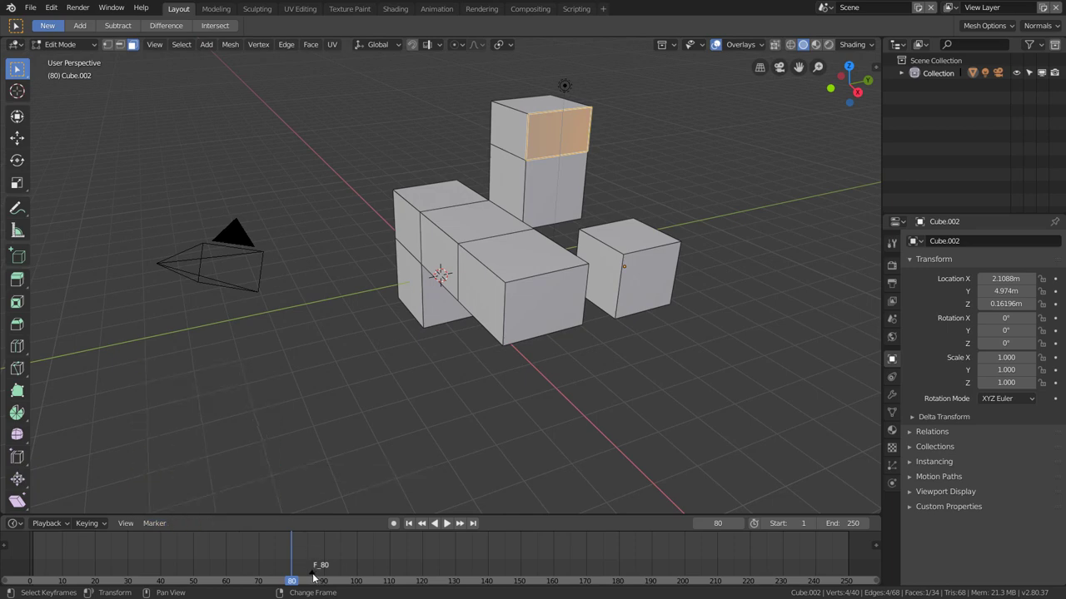
{"action": "left_click", "coordinate": [313, 574]}
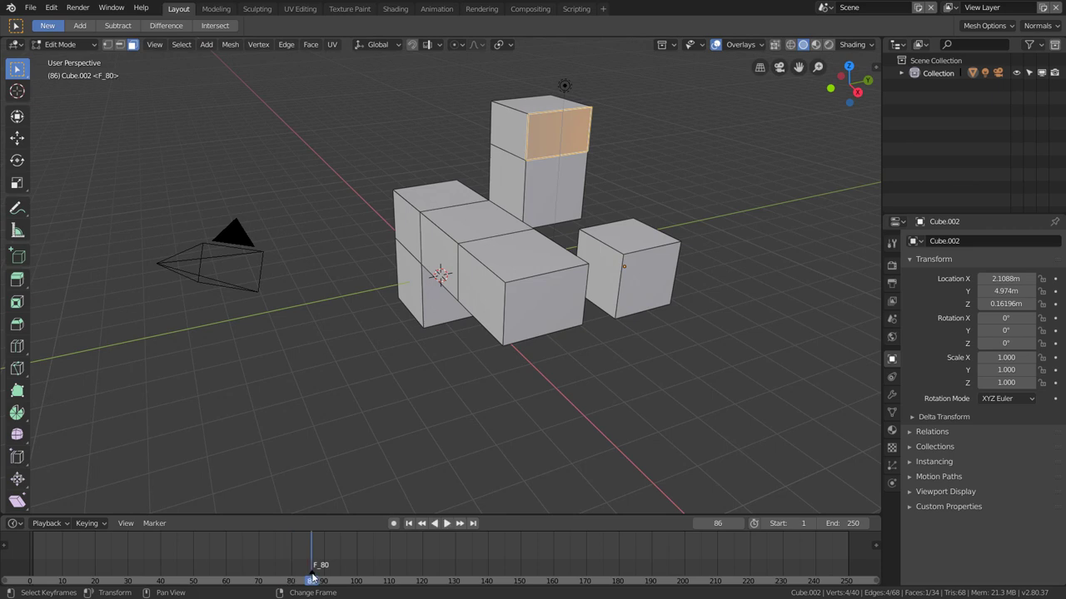
Rename the marker to 'Nombre Nuevo' via Quick Favorites and set the current frame to 136.
{"action": "left_click_drag", "start_coordinate": [316, 581], "coordinate": [313, 578]}
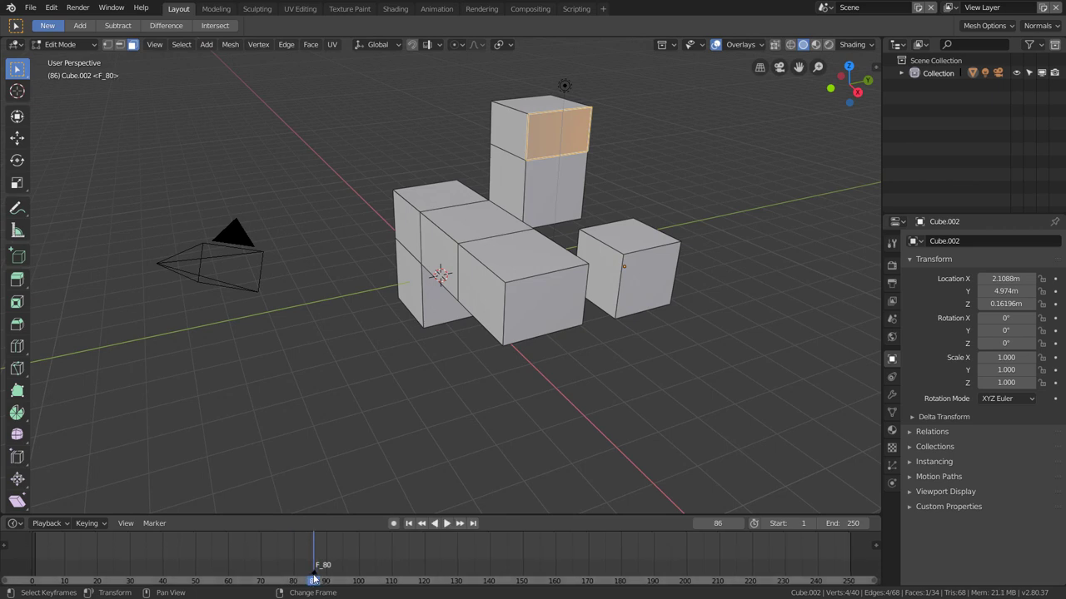
{"action": "right_click", "coordinate": [360, 547]}
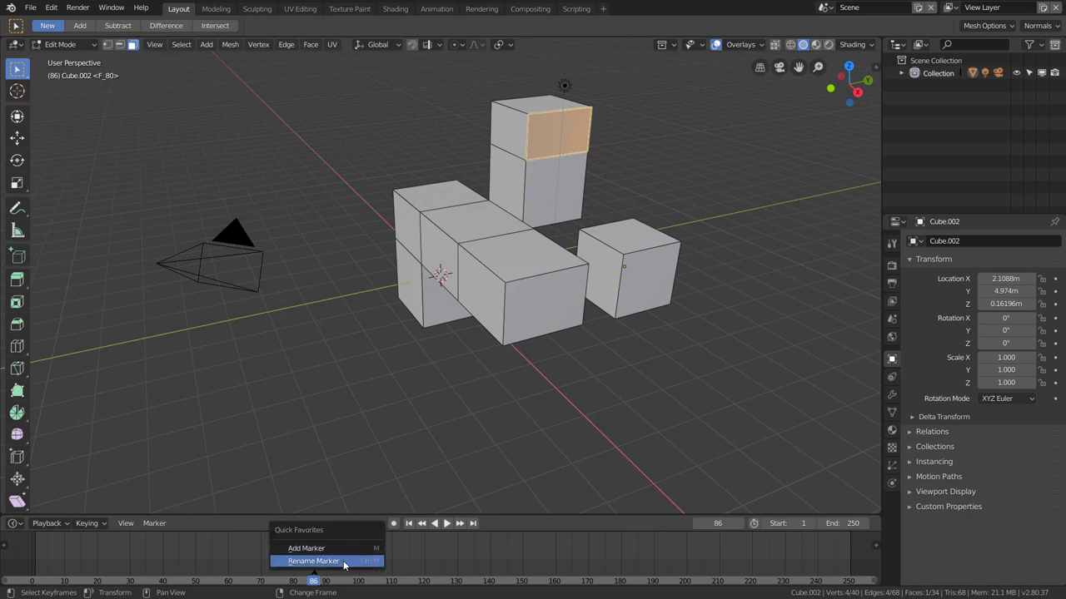
{"action": "left_click", "coordinate": [350, 557]}
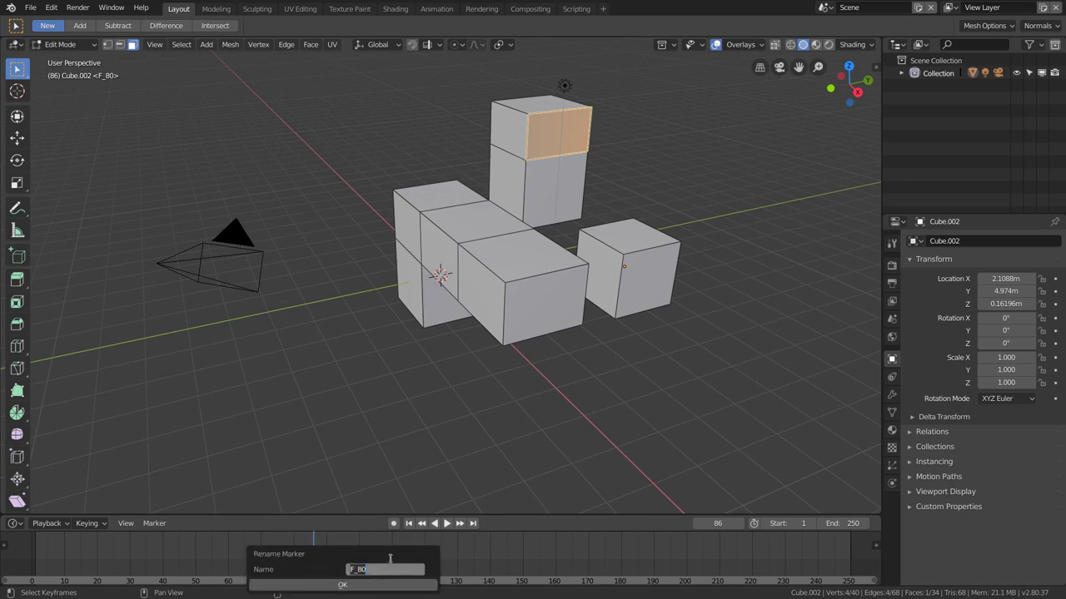
{"action": "type", "text": "Nombre N"}
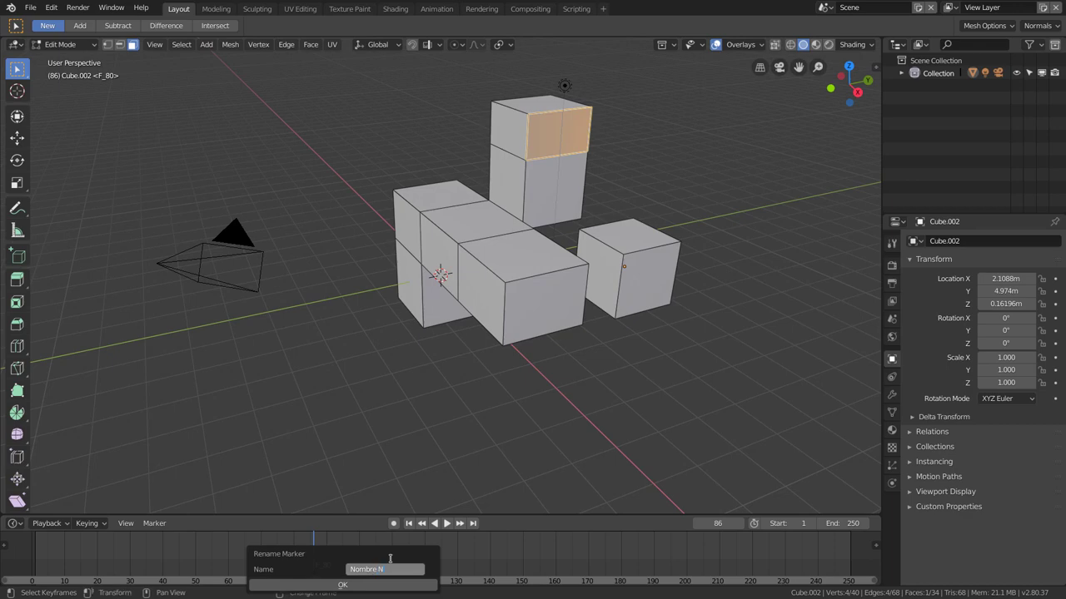
{"action": "type", "text": "uevo"}
{"action": "key", "text": "Return"}
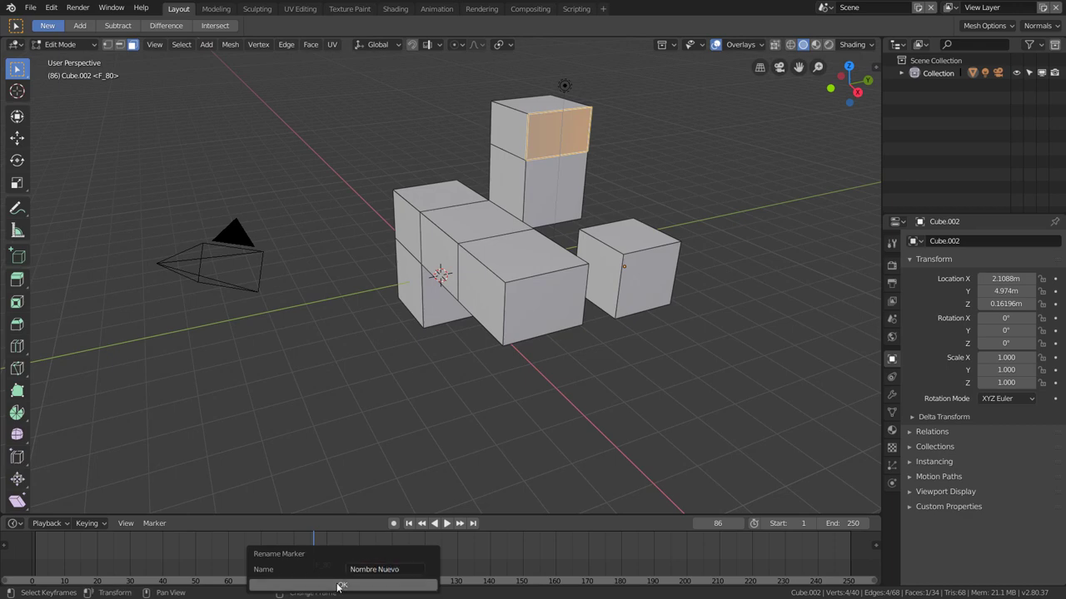
{"action": "left_click", "coordinate": [340, 585]}
{"action": "left_click", "coordinate": [476, 552]}
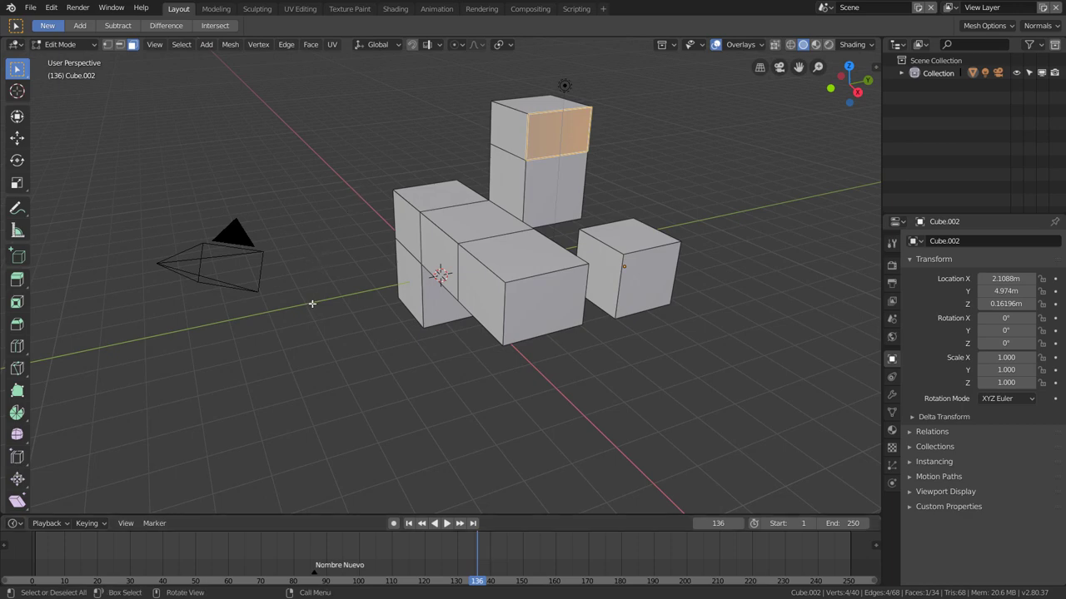
Remove Extrude Faces and Draw Face Center from Quick Favorites and confirm it is empty.
{"action": "key", "text": "q"}
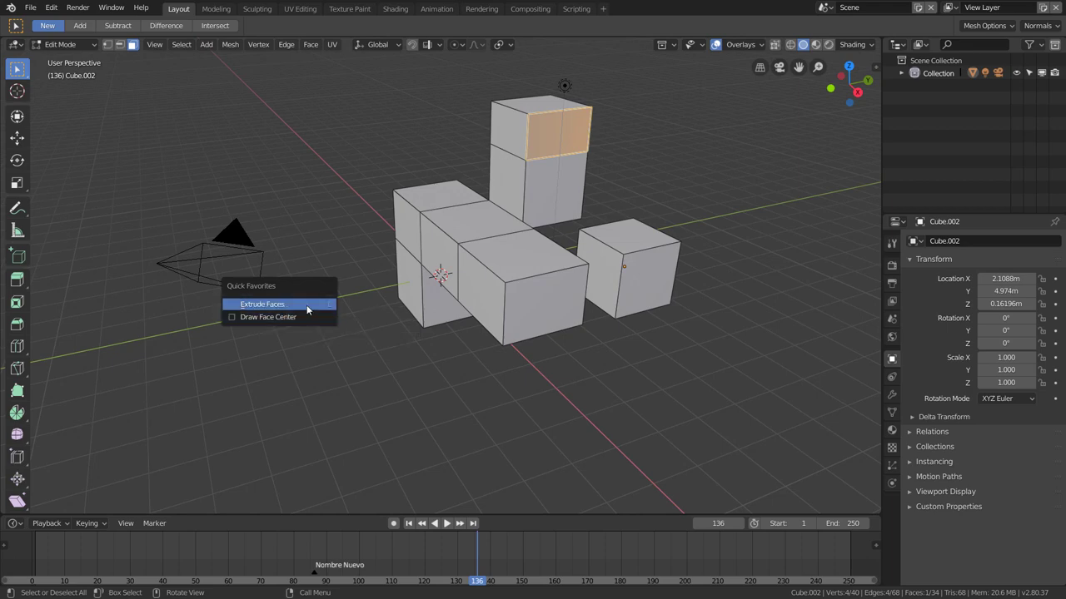
{"action": "right_click", "coordinate": [302, 303]}
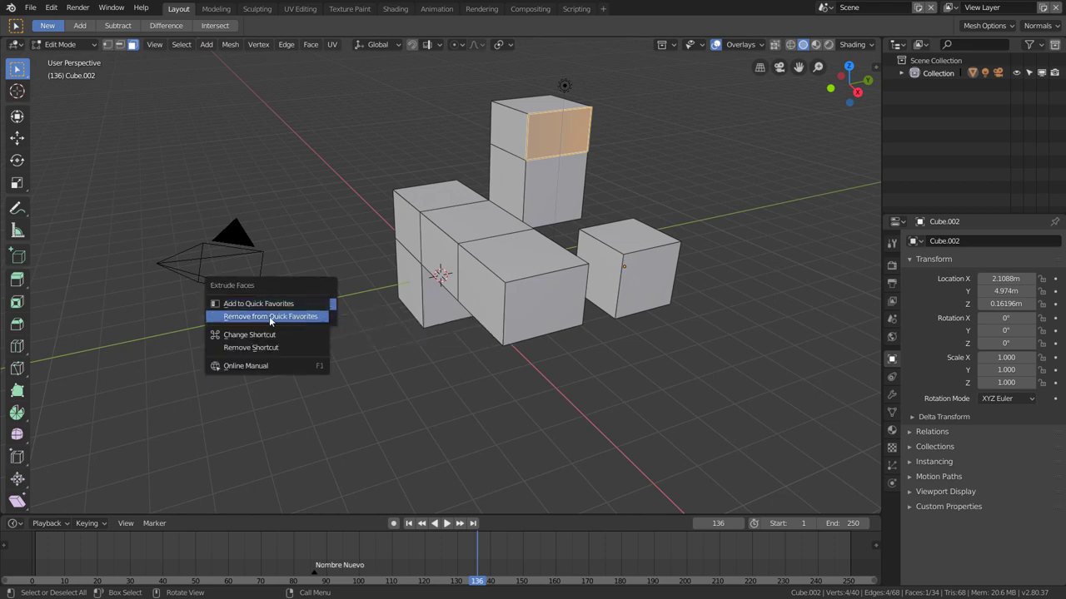
{"action": "left_click", "coordinate": [294, 319]}
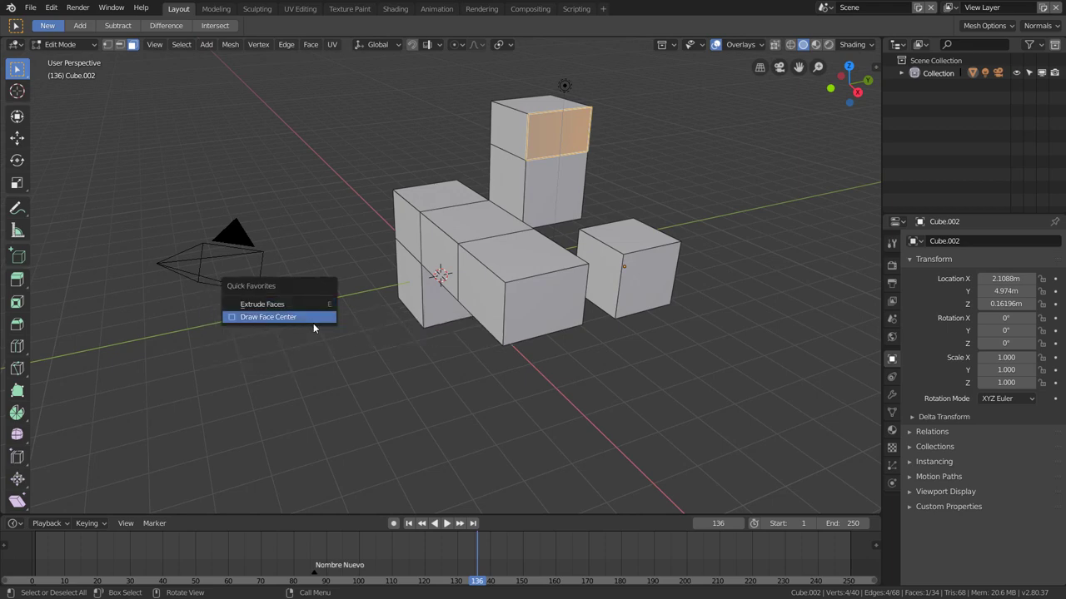
{"action": "right_click", "coordinate": [296, 320]}
{"action": "left_click", "coordinate": [297, 321]}
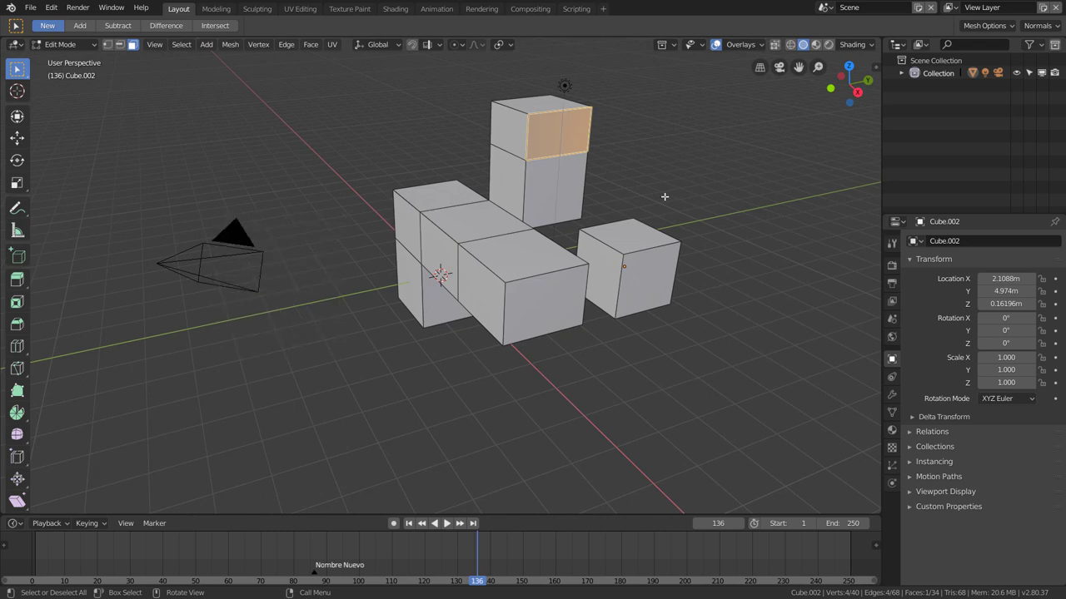
{"action": "key", "text": "q"}
Add Face > Extrude Faces back to Quick Favorites, adding it a second time from the favorites menu.
{"action": "left_click", "coordinate": [311, 45]}
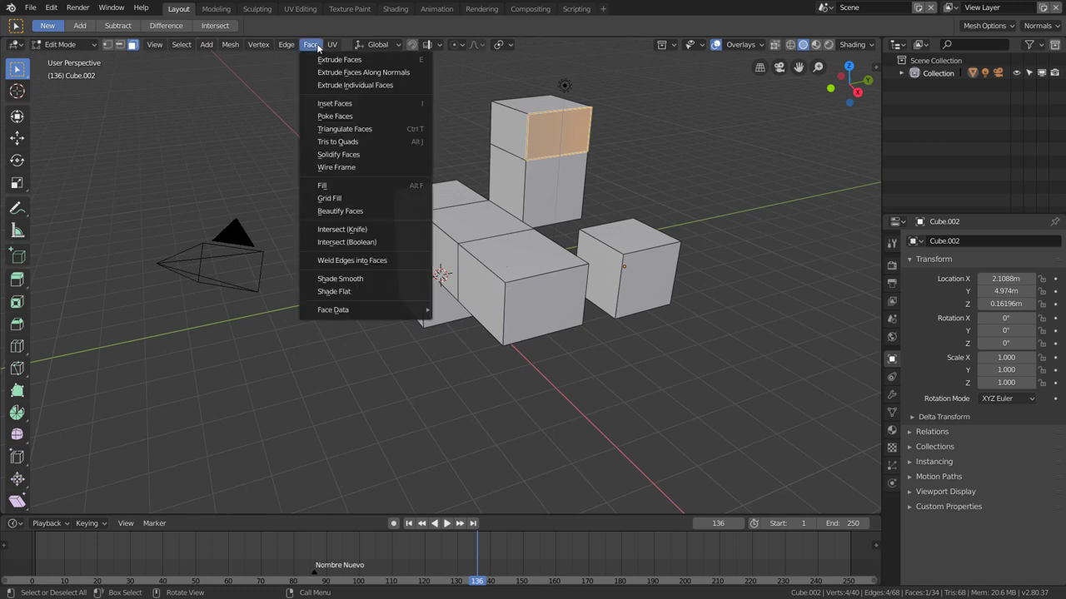
{"action": "right_click", "coordinate": [369, 62]}
{"action": "left_click", "coordinate": [352, 61]}
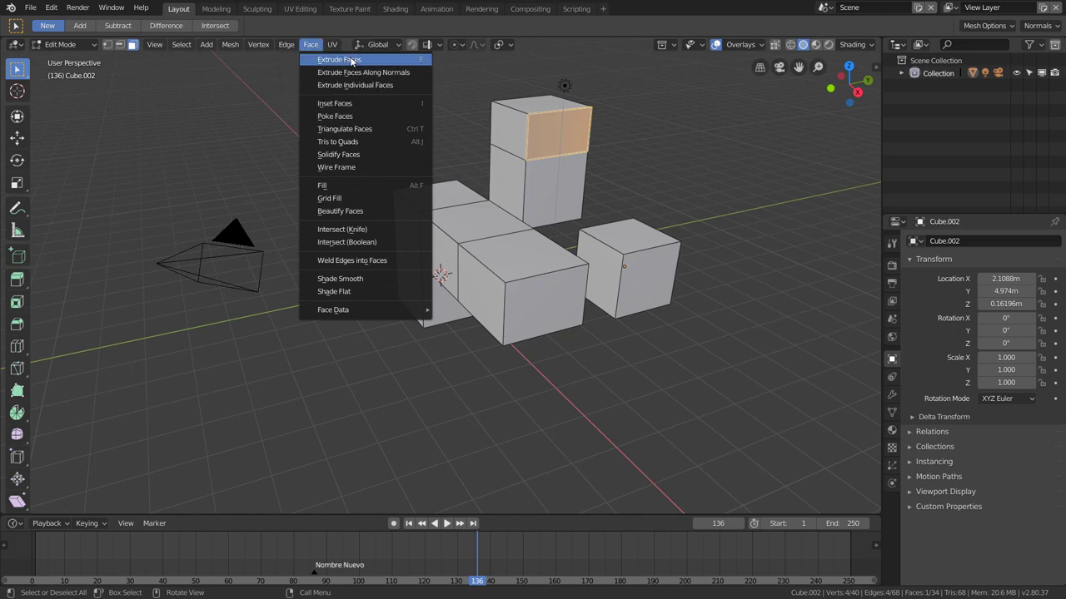
{"action": "key", "text": "q"}
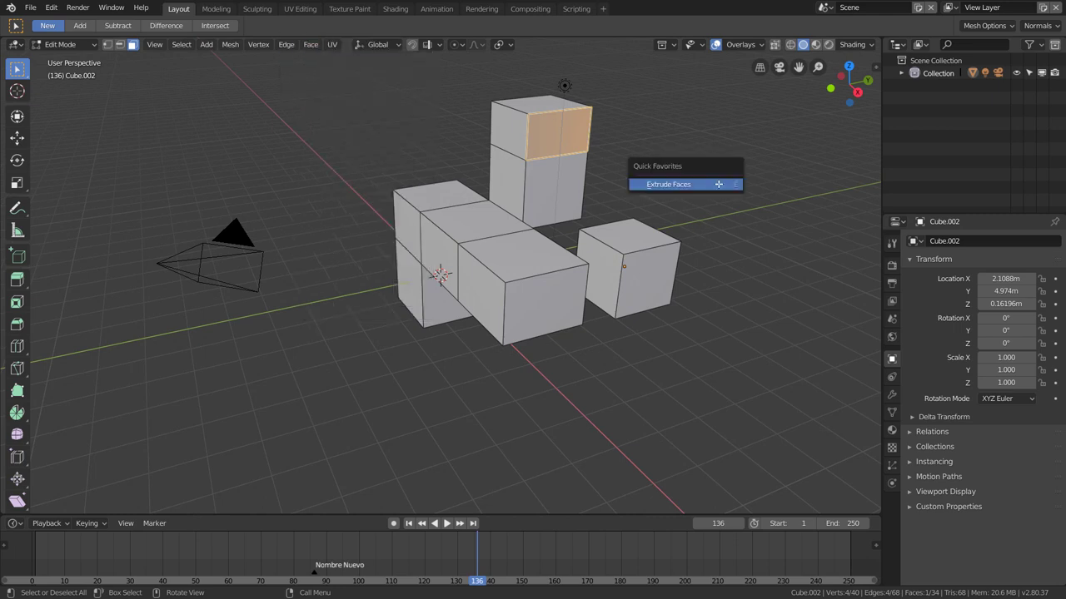
{"action": "right_click", "coordinate": [708, 184]}
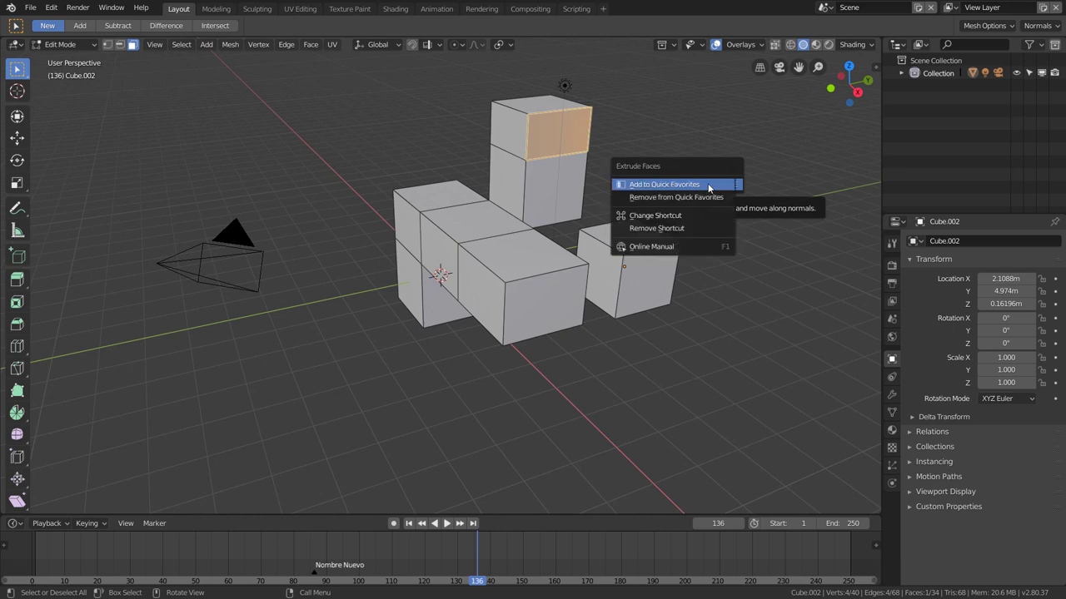
{"action": "left_click", "coordinate": [706, 197]}
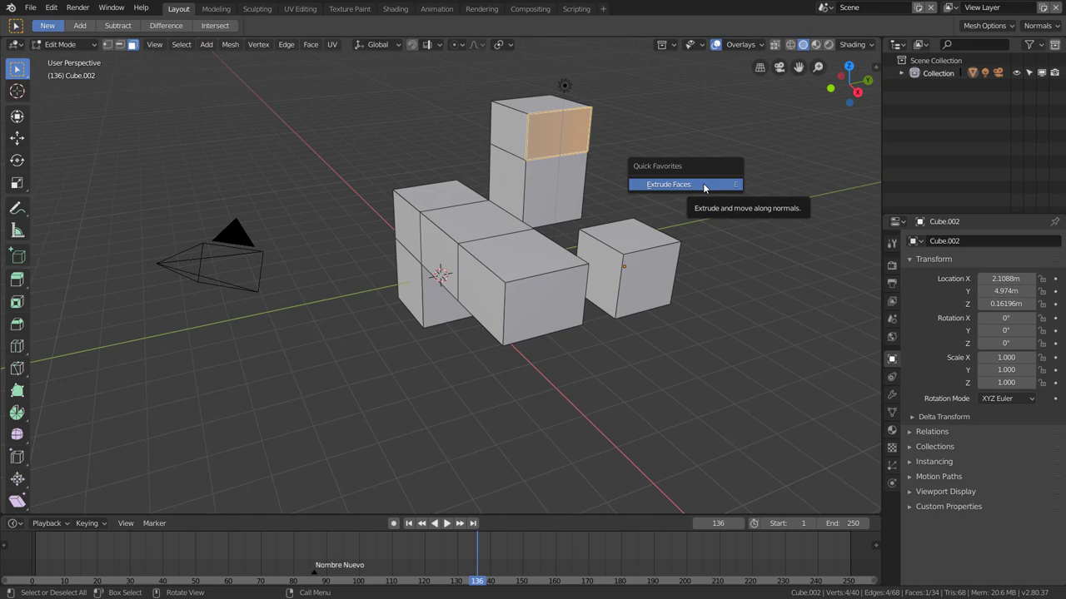
Remove Extrude Faces from Quick Favorites again and confirm the menu is empty.
{"action": "right_click", "coordinate": [703, 185]}
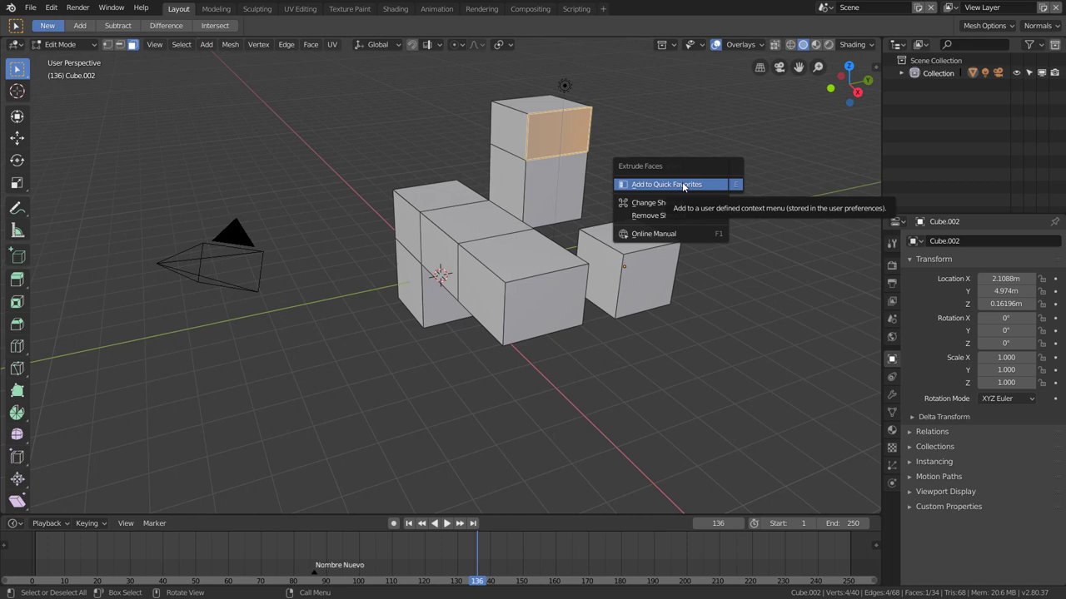
{"action": "left_click", "coordinate": [683, 185]}
{"action": "key", "text": "q"}
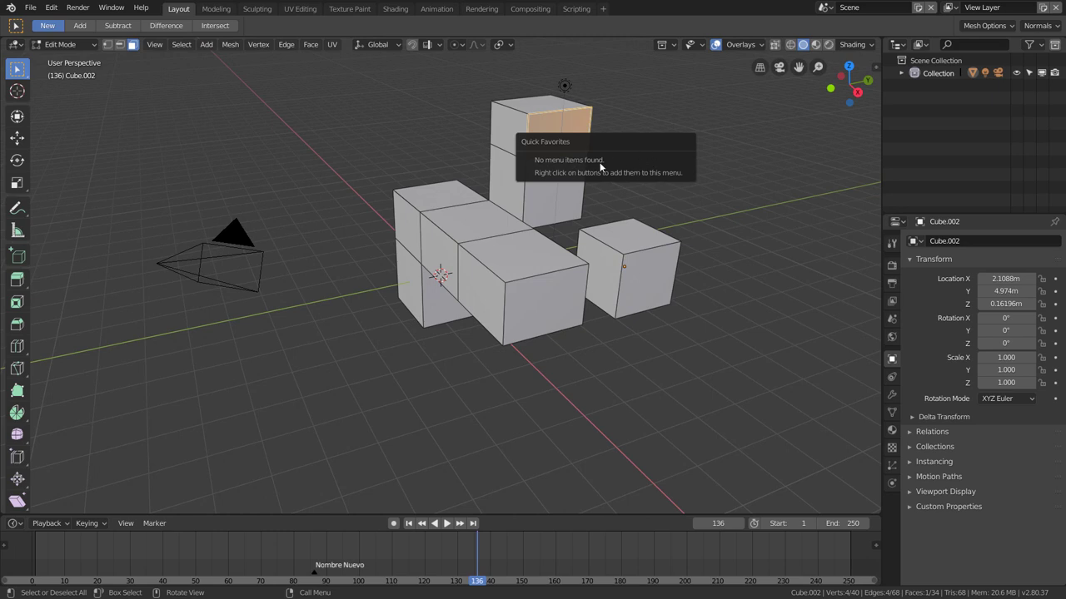
Extrude the selected top face in place with Face > Extrude Faces, cancelling the move.
{"action": "left_click", "coordinate": [308, 46]}
{"action": "left_click", "coordinate": [362, 59]}
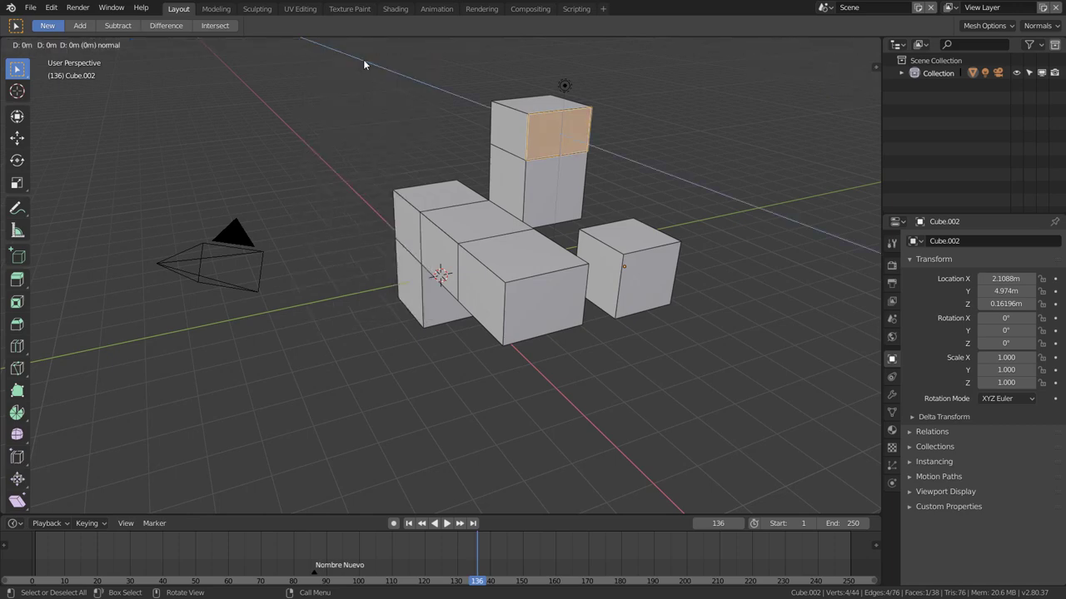
{"action": "right_click", "coordinate": [426, 158]}
Remove Extrude Faces from Quick Favorites via the Face menu and confirm the favorites are empty.
{"action": "left_click", "coordinate": [310, 44]}
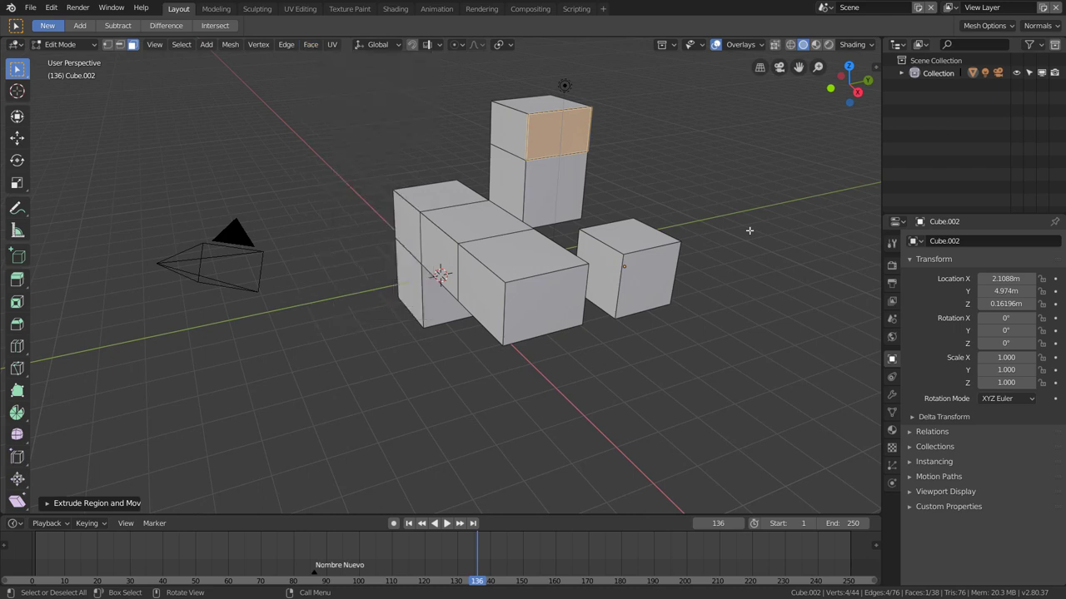
{"action": "key", "text": "q"}
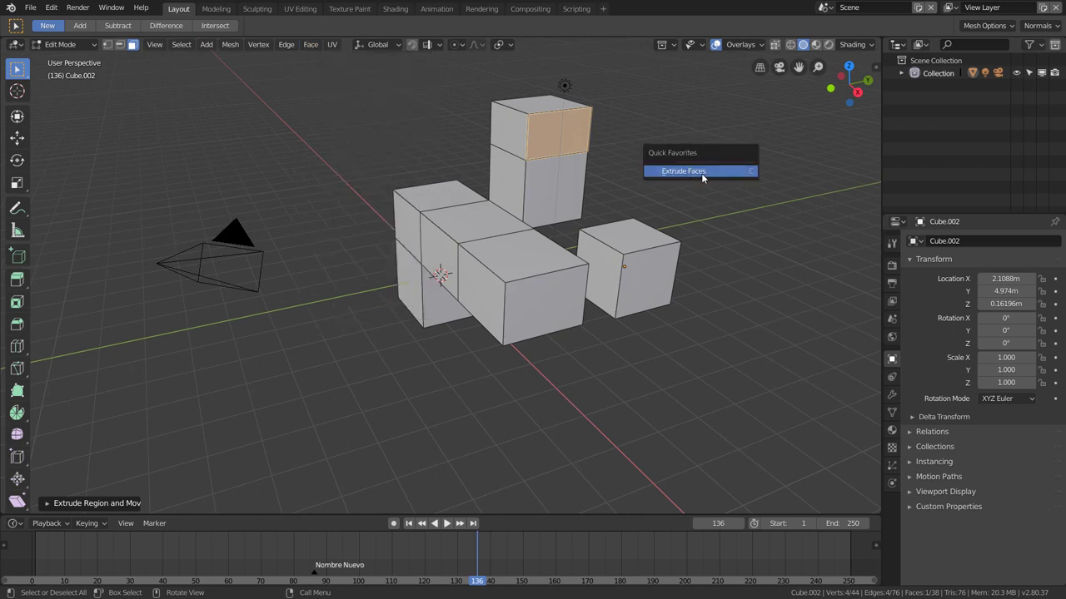
{"action": "key", "text": "Escape"}
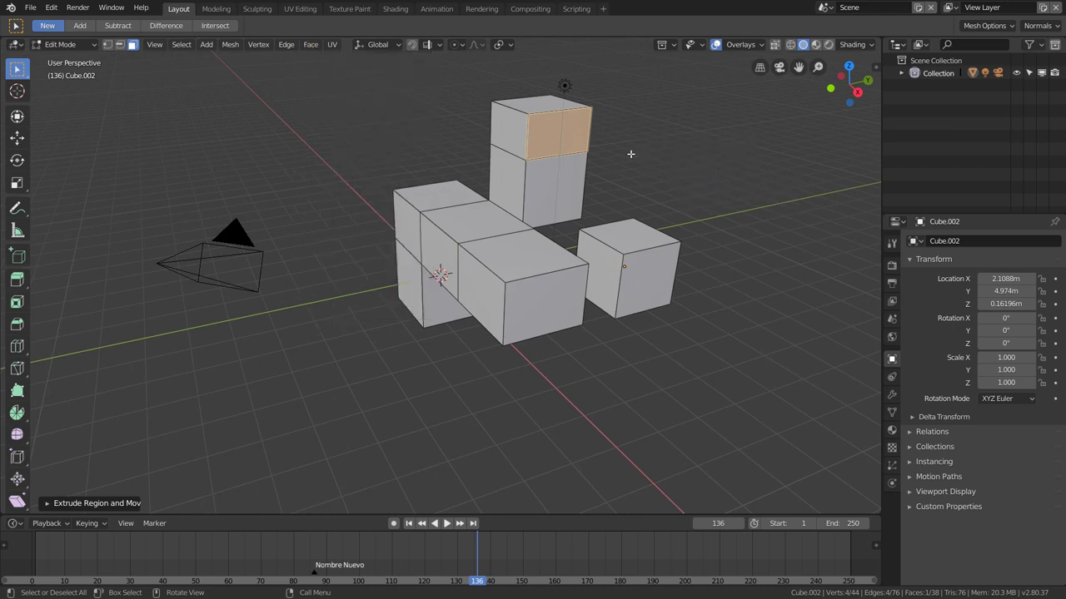
{"action": "left_click", "coordinate": [311, 44]}
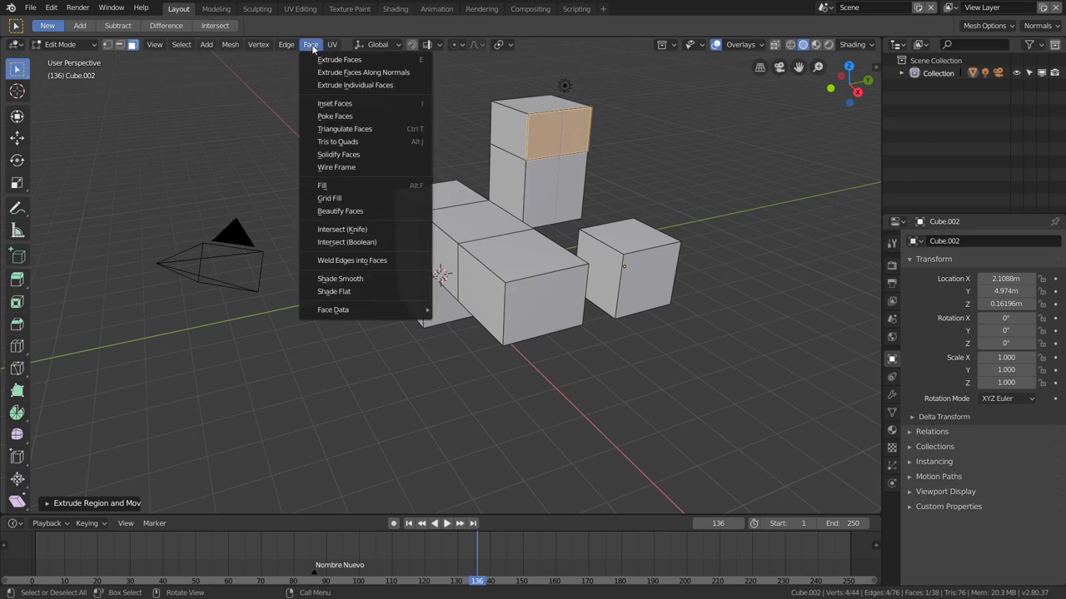
{"action": "right_click", "coordinate": [368, 60]}
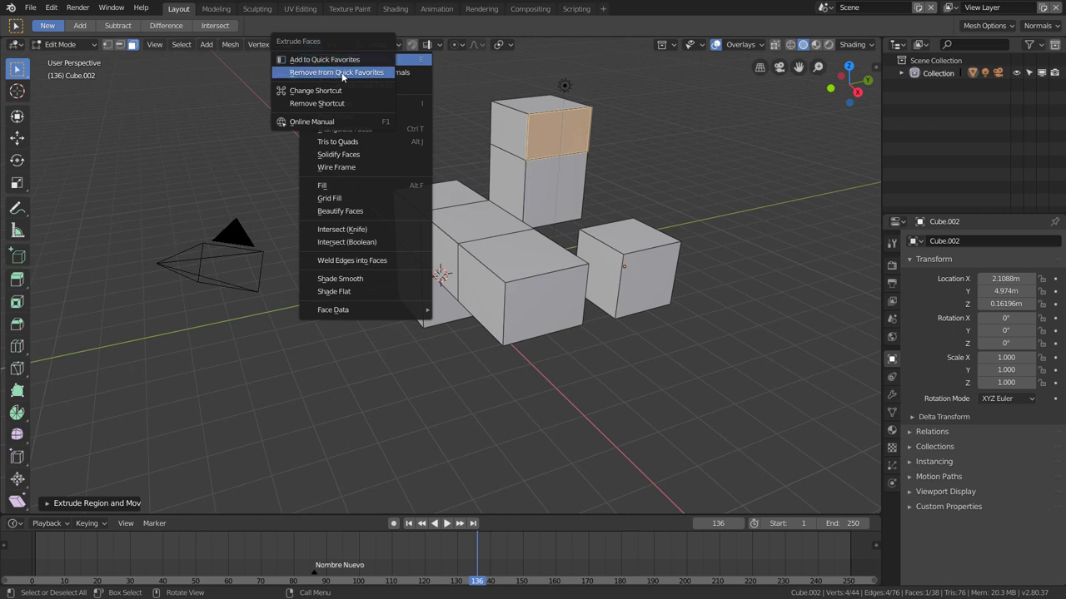
{"action": "left_click", "coordinate": [342, 76]}
{"action": "key", "text": "q"}
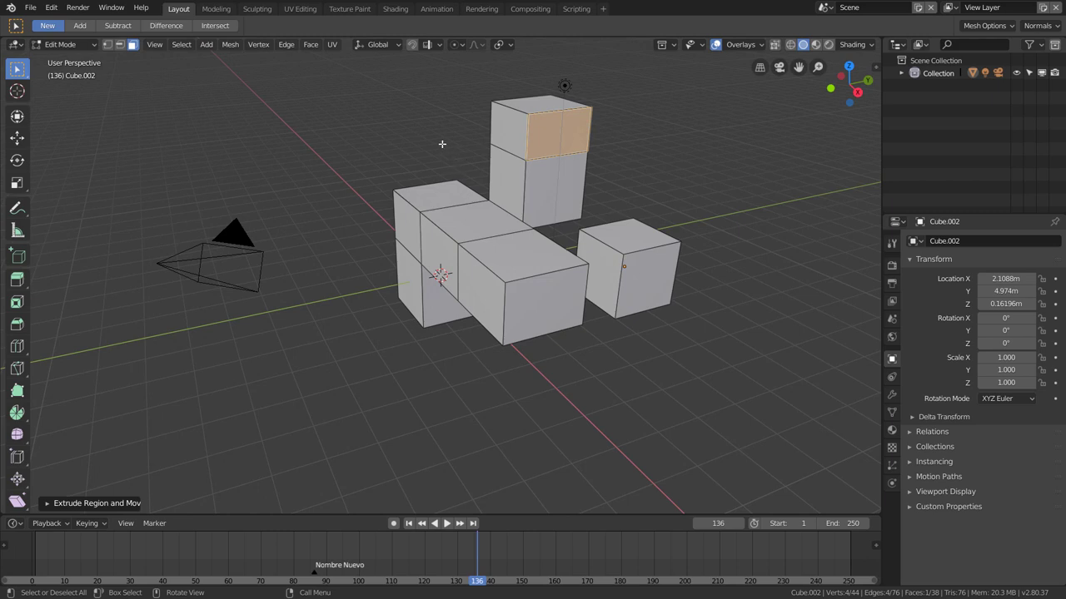
Add the Snap toggle to Quick Favorites and toggle snapping twice from the Q menu.
{"action": "right_click", "coordinate": [412, 44]}
{"action": "left_click", "coordinate": [390, 90]}
{"action": "key", "text": "q"}
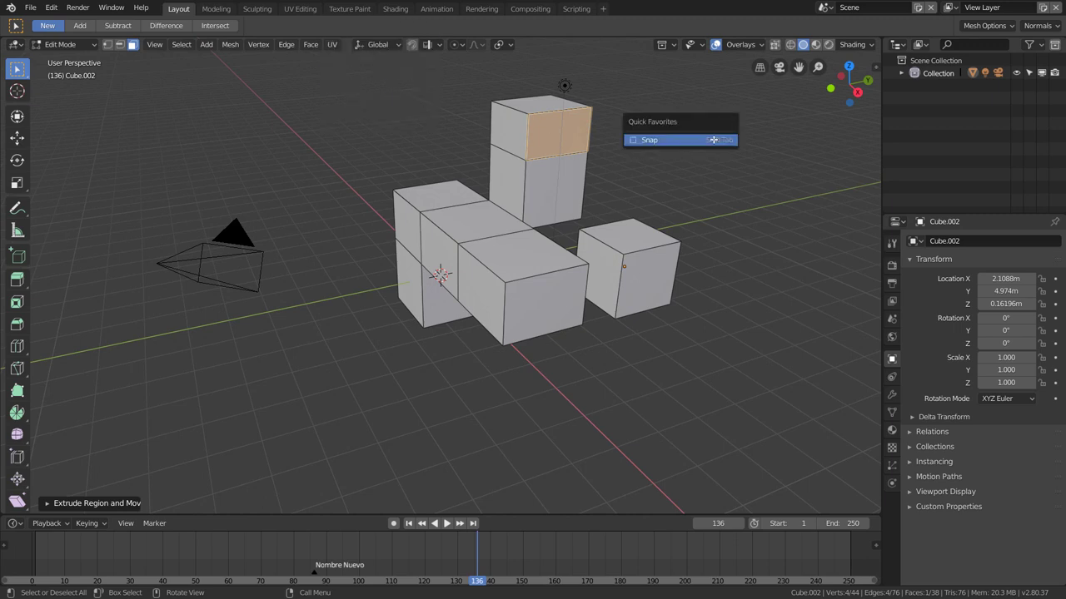
{"action": "left_click", "coordinate": [682, 140]}
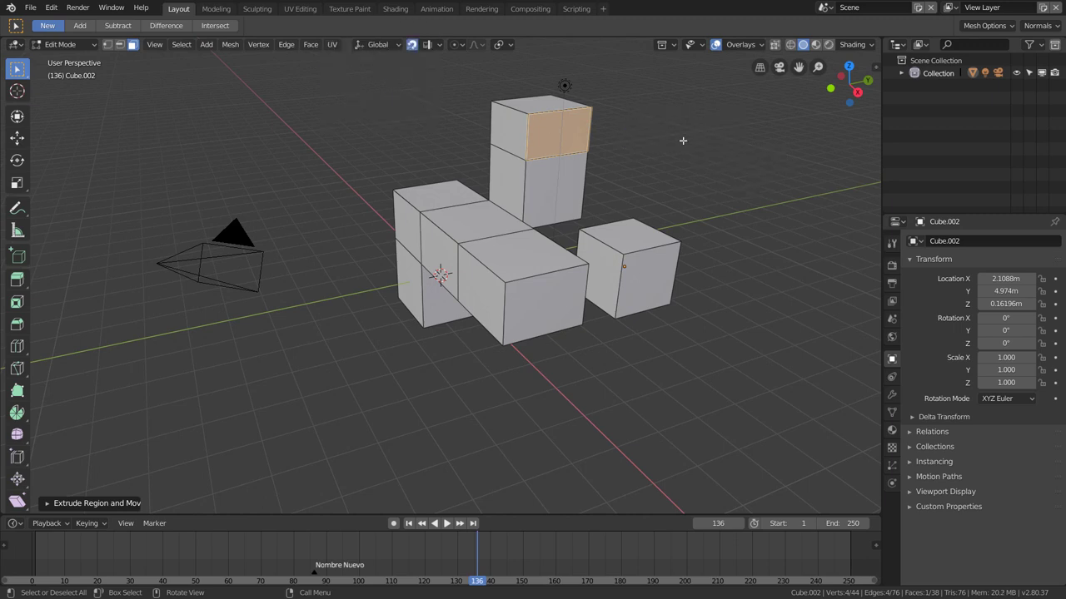
{"action": "key", "text": "q"}
{"action": "left_click", "coordinate": [661, 139]}
Review the Snapping popover's element options and turn off Absolute Grid Snap.
{"action": "left_click", "coordinate": [434, 45]}
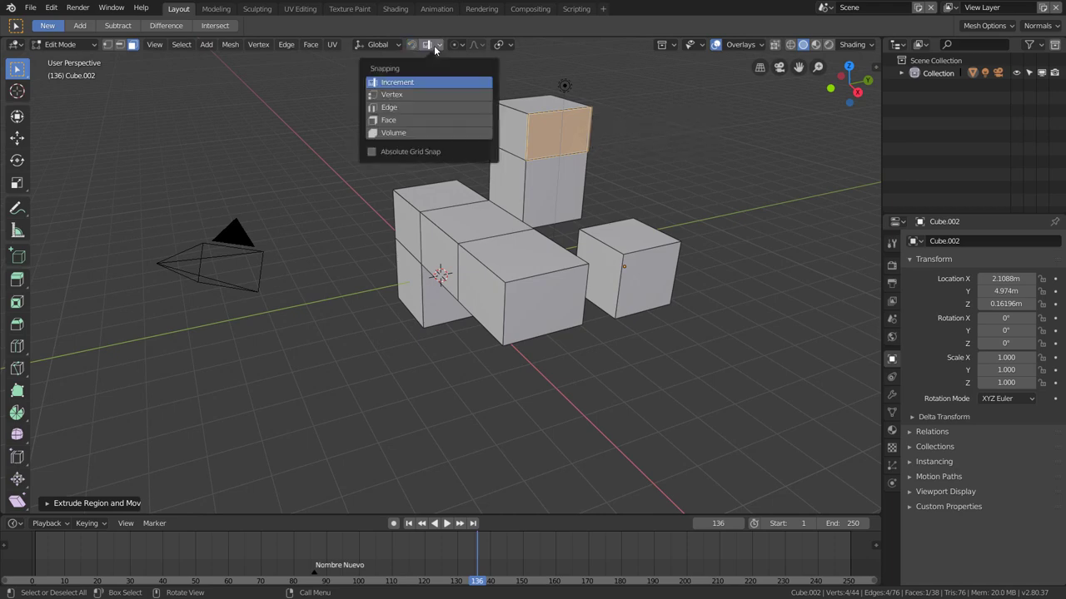
{"action": "right_click", "coordinate": [424, 108]}
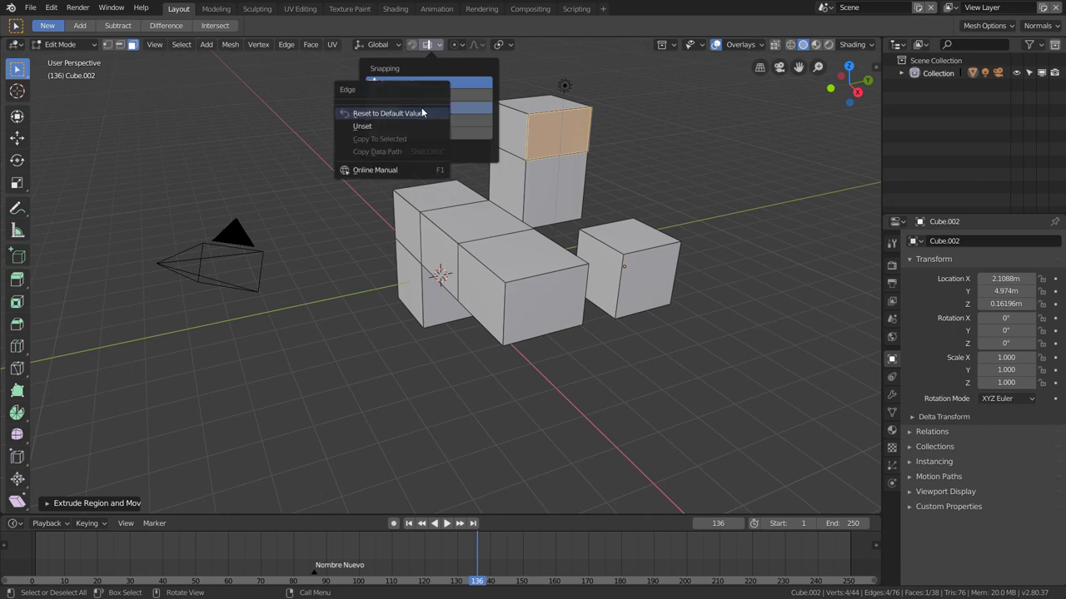
{"action": "key", "text": "Escape"}
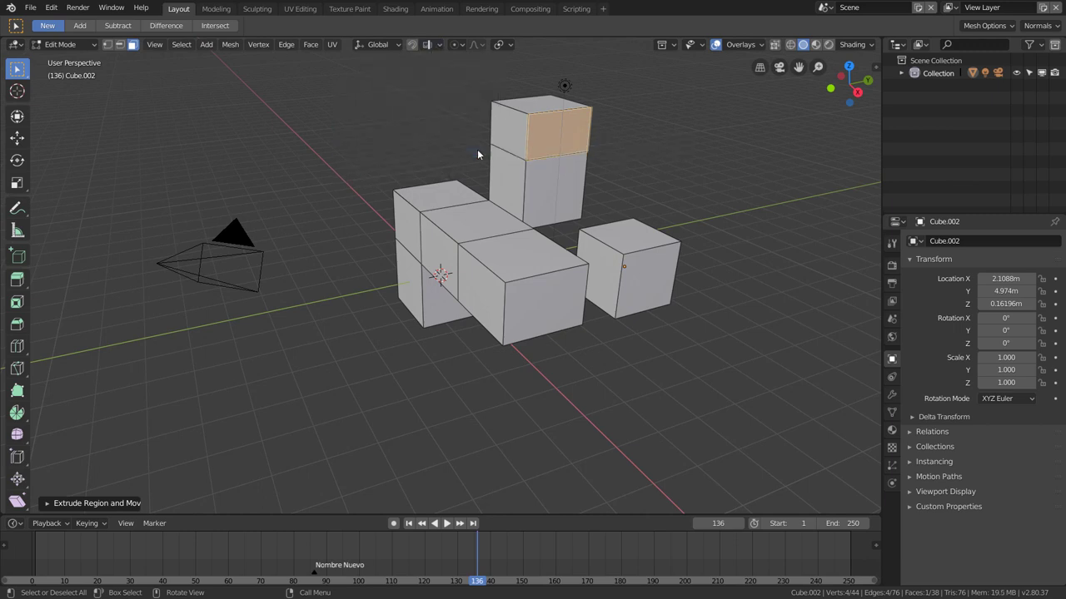
{"action": "left_click", "coordinate": [427, 45]}
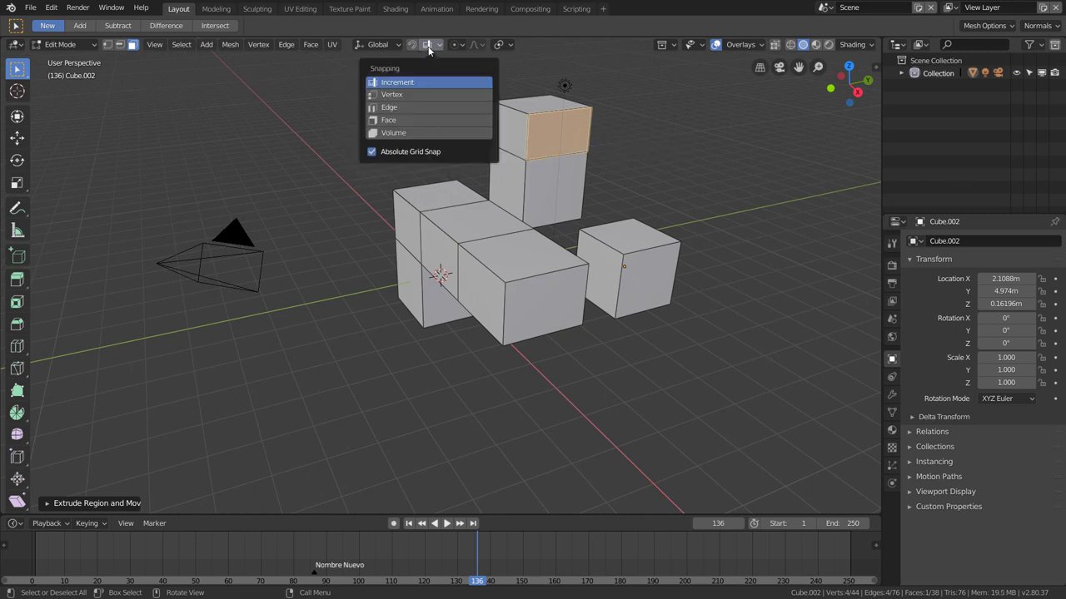
{"action": "right_click", "coordinate": [396, 152]}
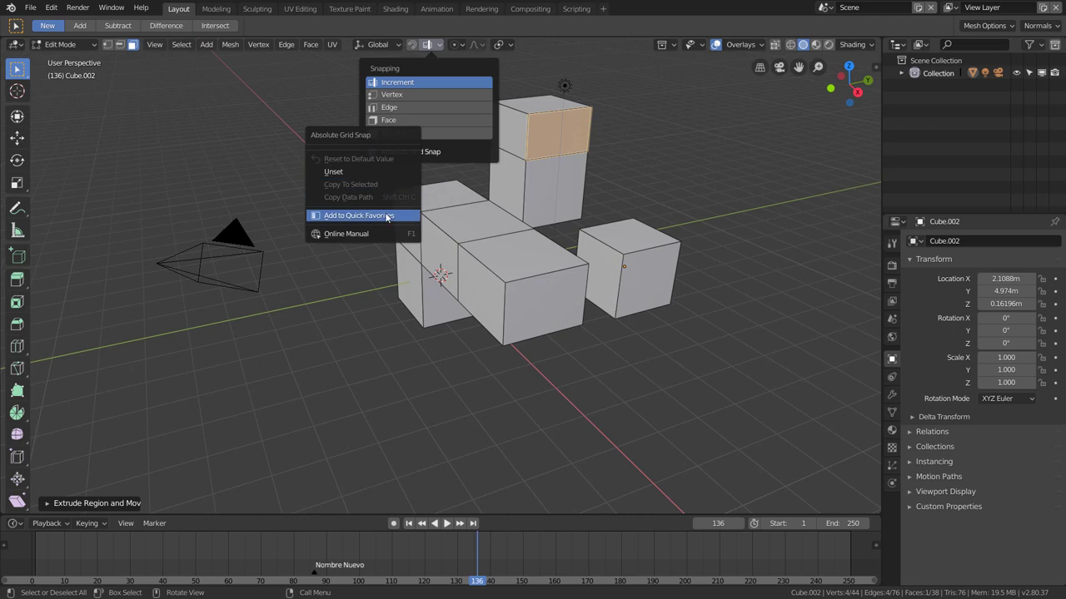
{"action": "left_click", "coordinate": [438, 151]}
{"action": "left_click", "coordinate": [379, 154]}
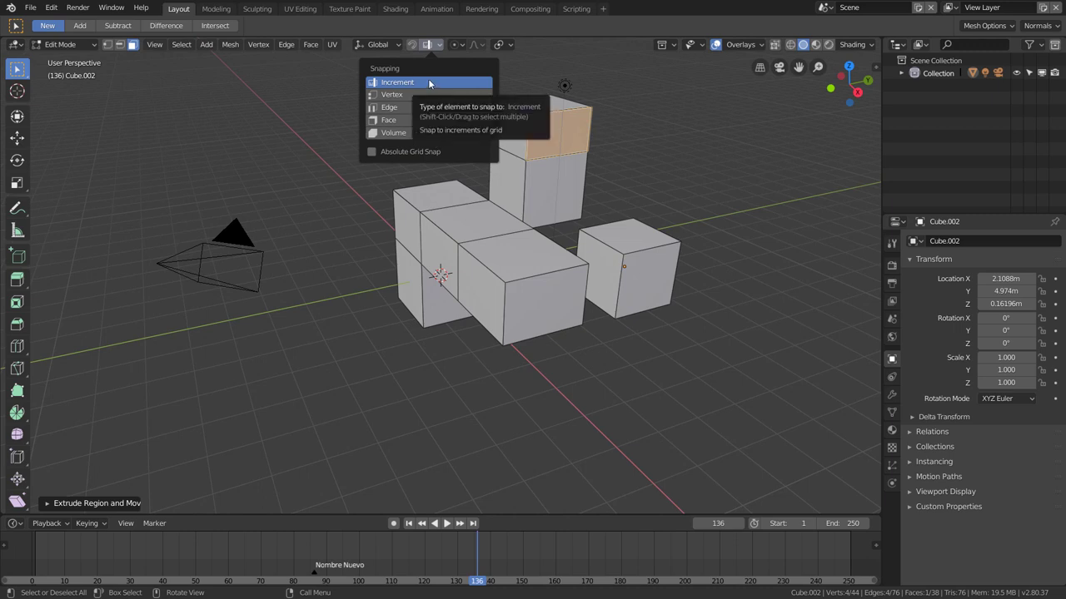
Inspect the proportional editing options in the header.
{"action": "right_click", "coordinate": [476, 44]}
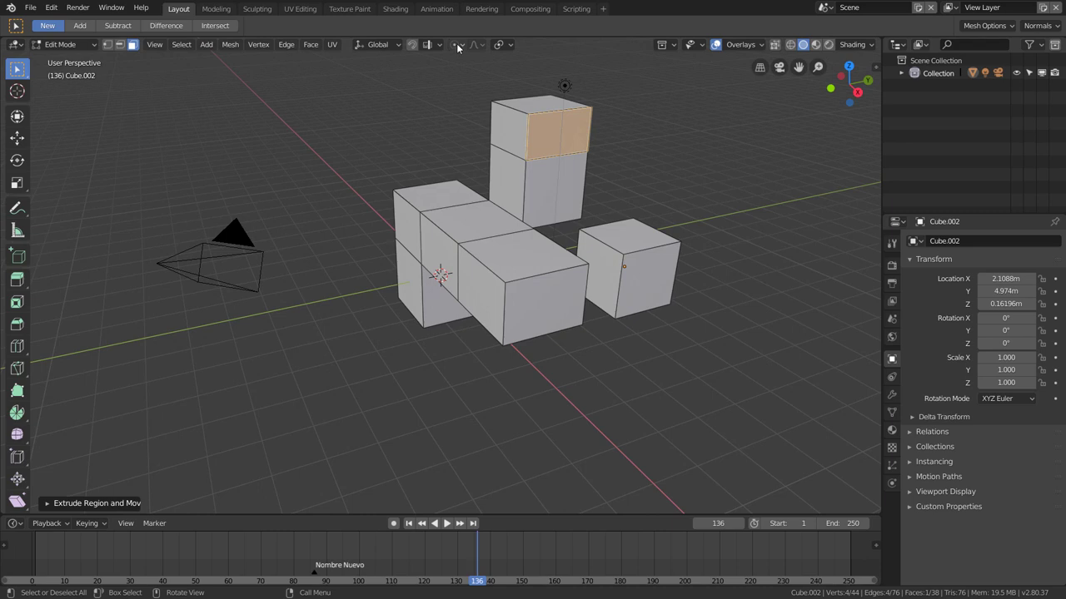
{"action": "right_click", "coordinate": [457, 46]}
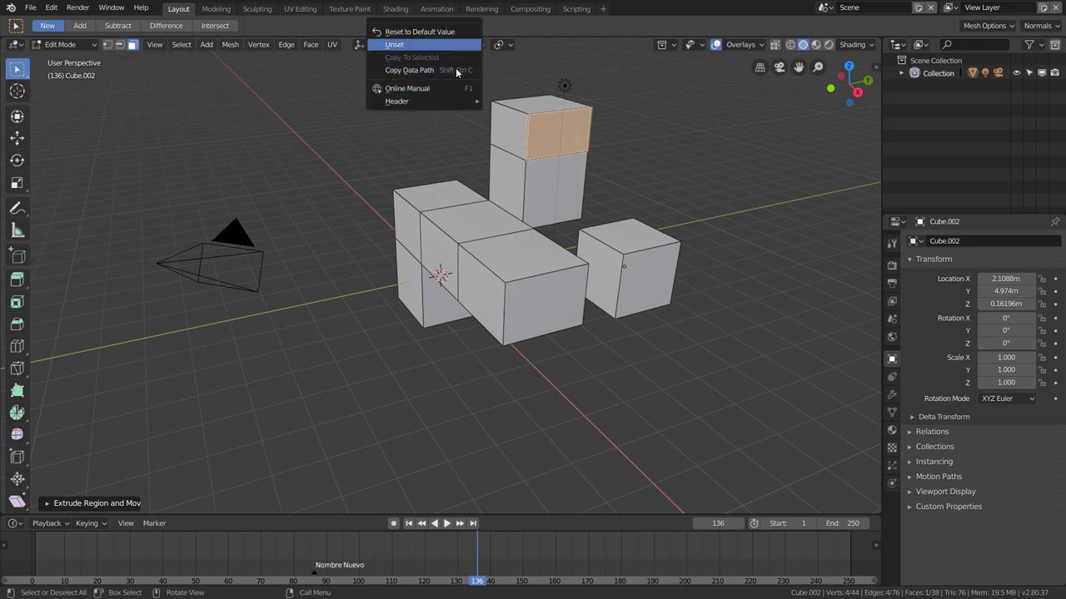
{"action": "left_click", "coordinate": [455, 48]}
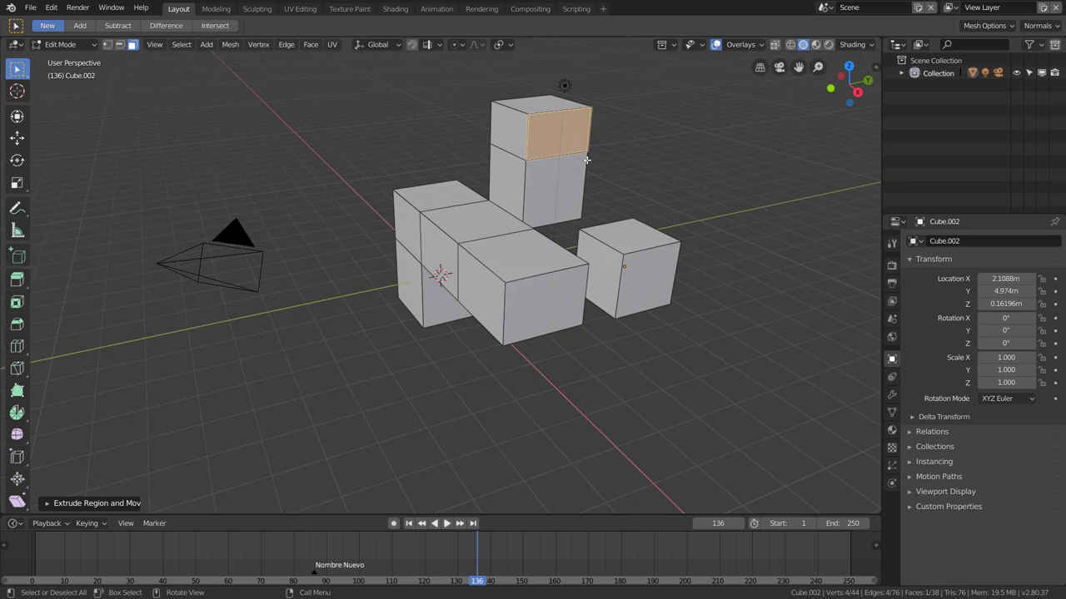
From the Face menu, favorite Extrude Faces, Extrude Faces Along Normals and Extrude Individual Faces, then verify with Q.
{"action": "key", "text": "ctrl+q"}
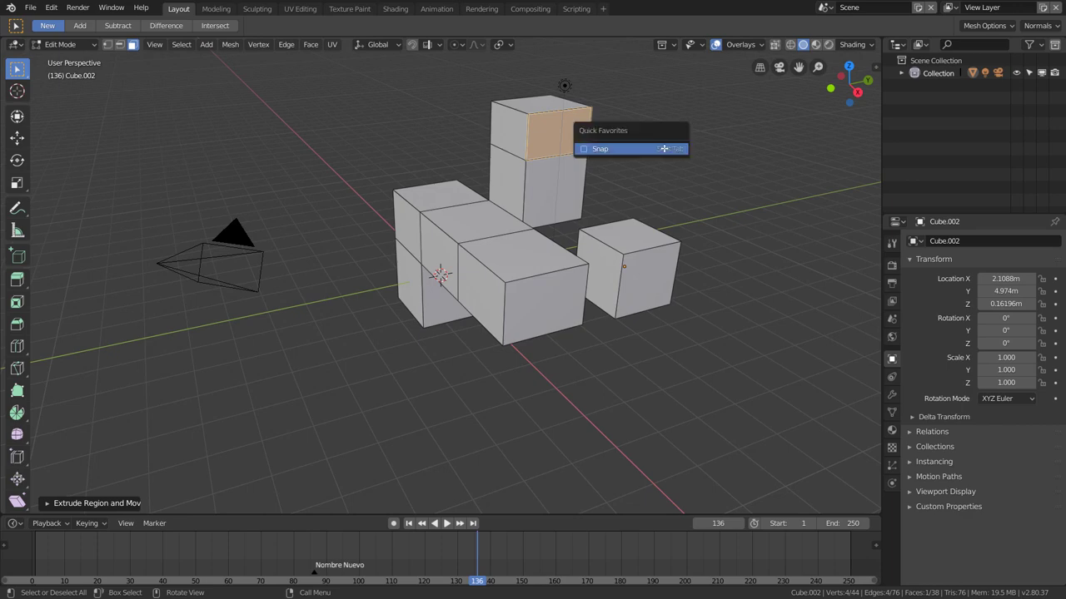
{"action": "left_click", "coordinate": [310, 44]}
{"action": "right_click", "coordinate": [320, 59]}
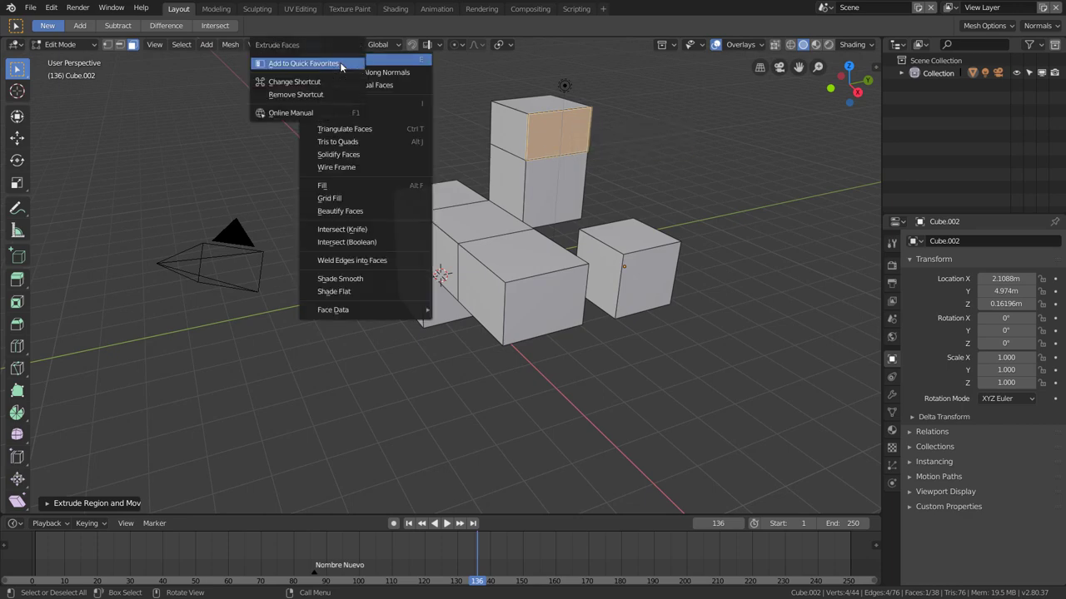
{"action": "right_click", "coordinate": [354, 71]}
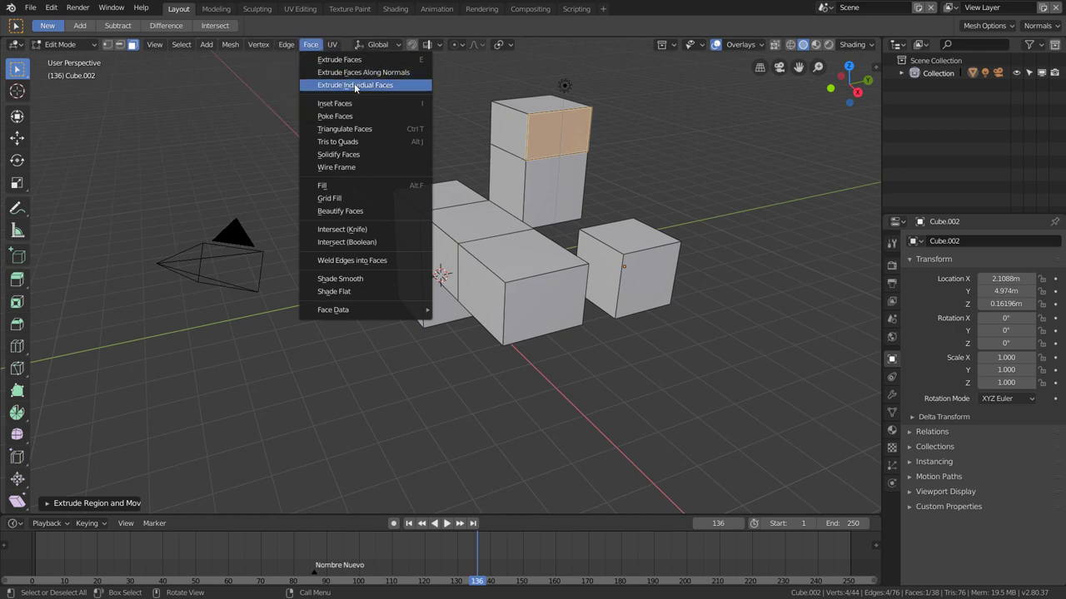
{"action": "right_click", "coordinate": [354, 72]}
{"action": "key", "text": "q"}
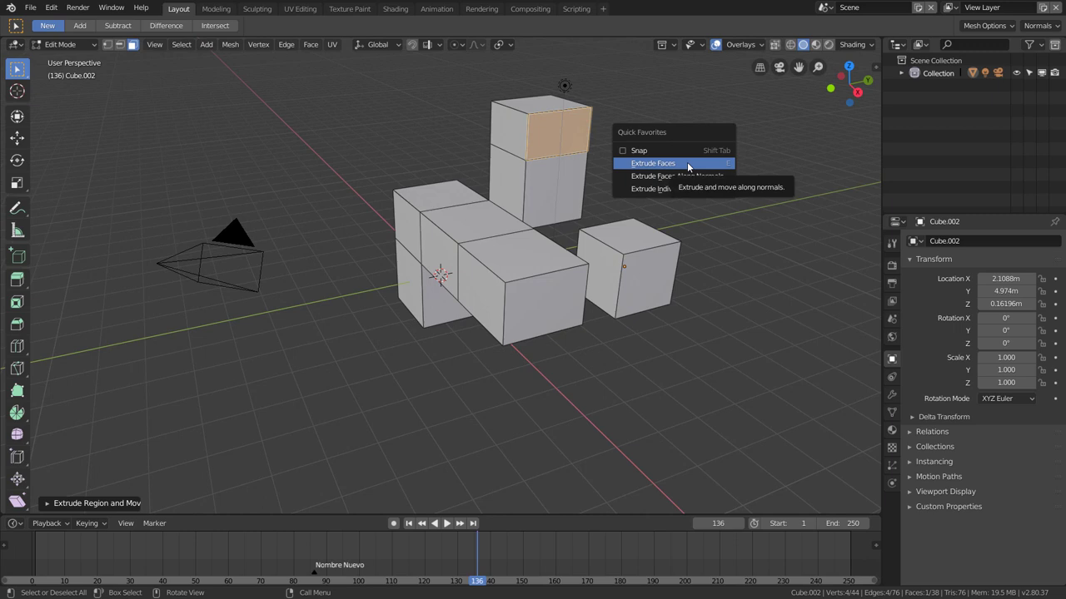
{"action": "key", "text": "q"}
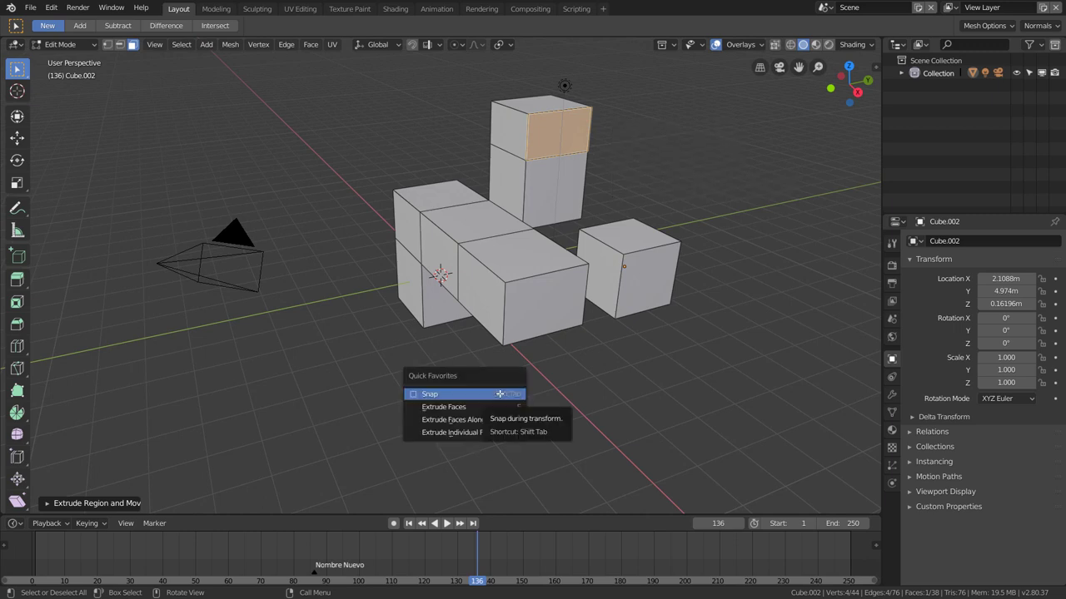